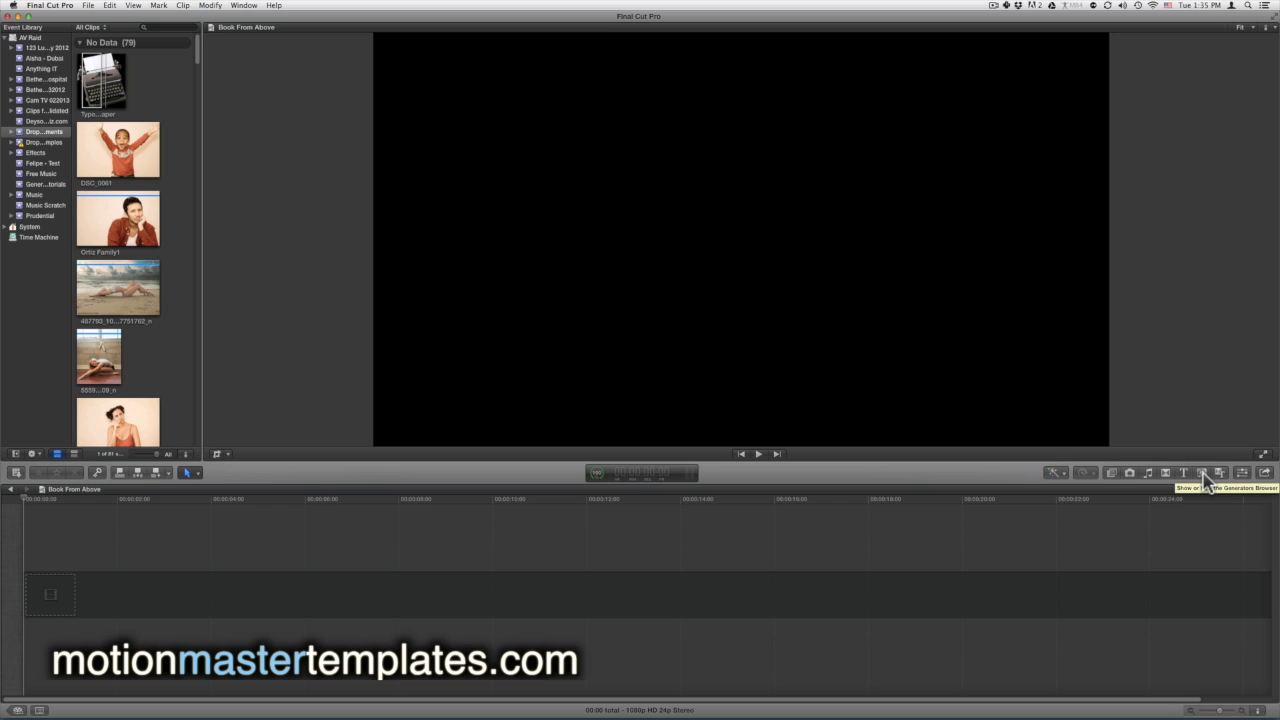
List the Motion Master Templates generators and scroll down to Book From Above.
{"action": "left_click", "coordinate": [1203, 473]}
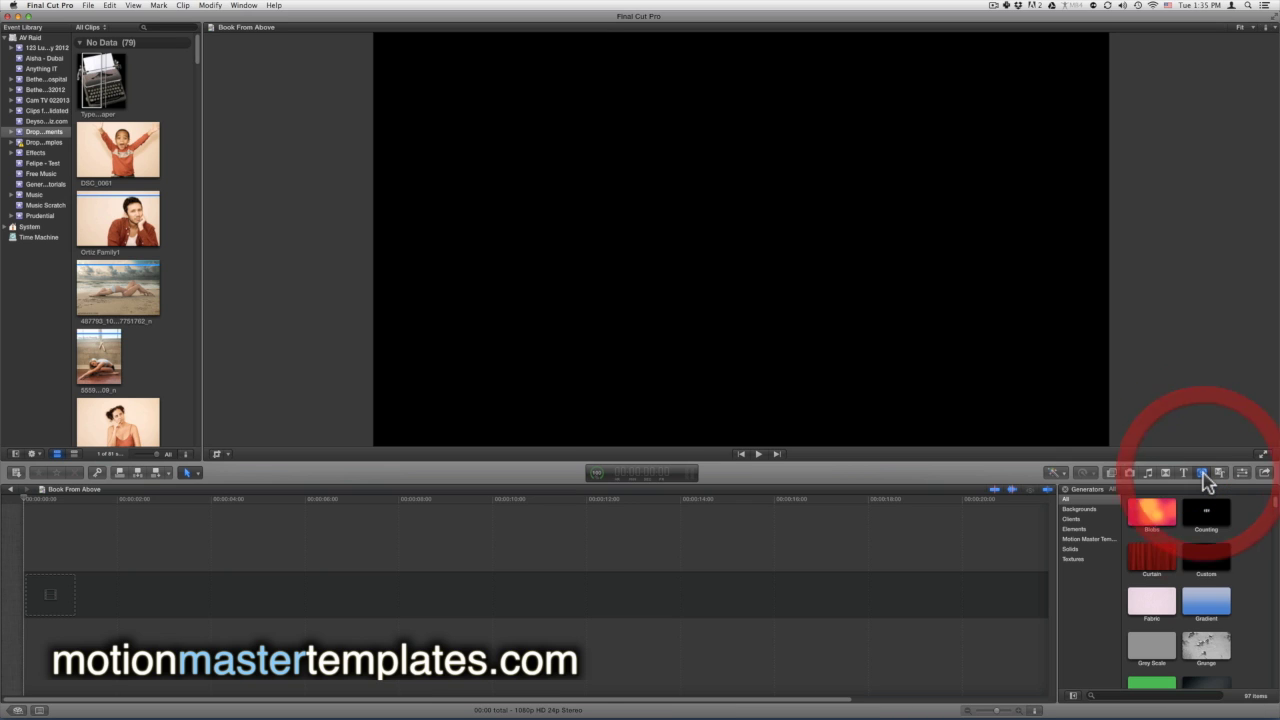
{"action": "left_click", "coordinate": [1082, 539]}
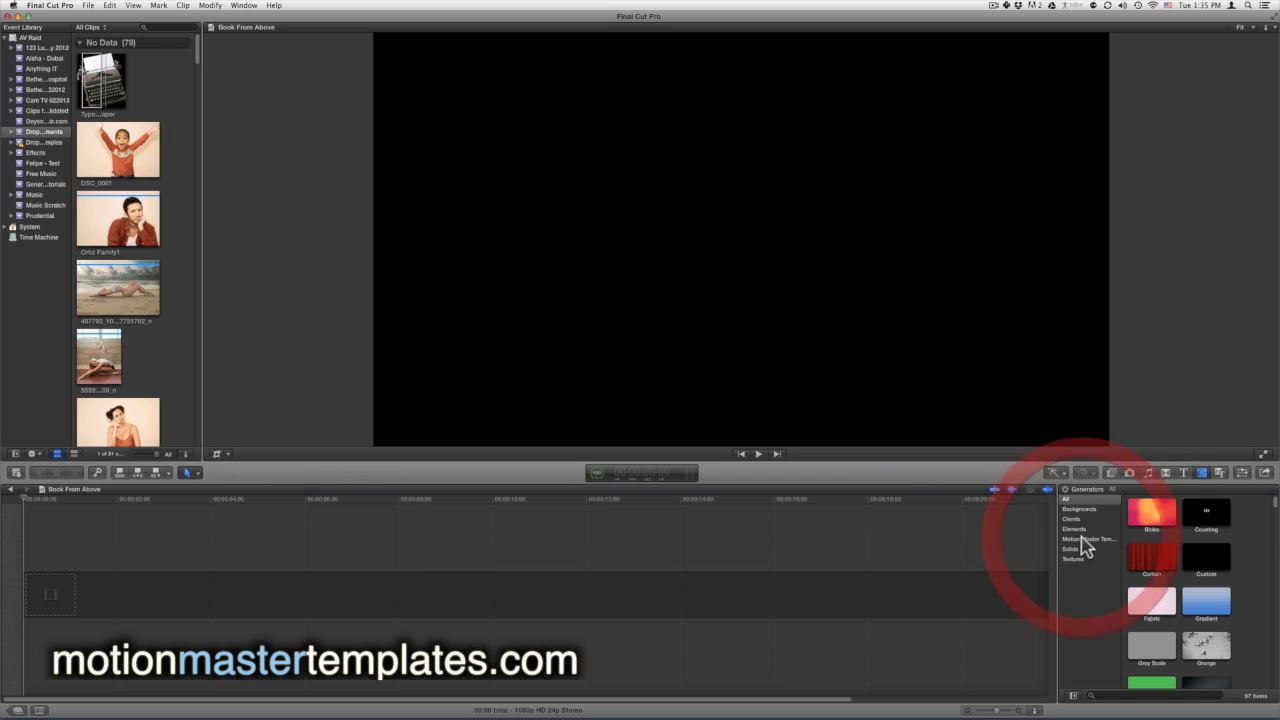
{"action": "scroll", "coordinate": [1250, 590], "scroll_direction": "down", "scroll_amount": 2}
{"action": "scroll", "coordinate": [1253, 590], "scroll_direction": "down", "scroll_amount": 10}
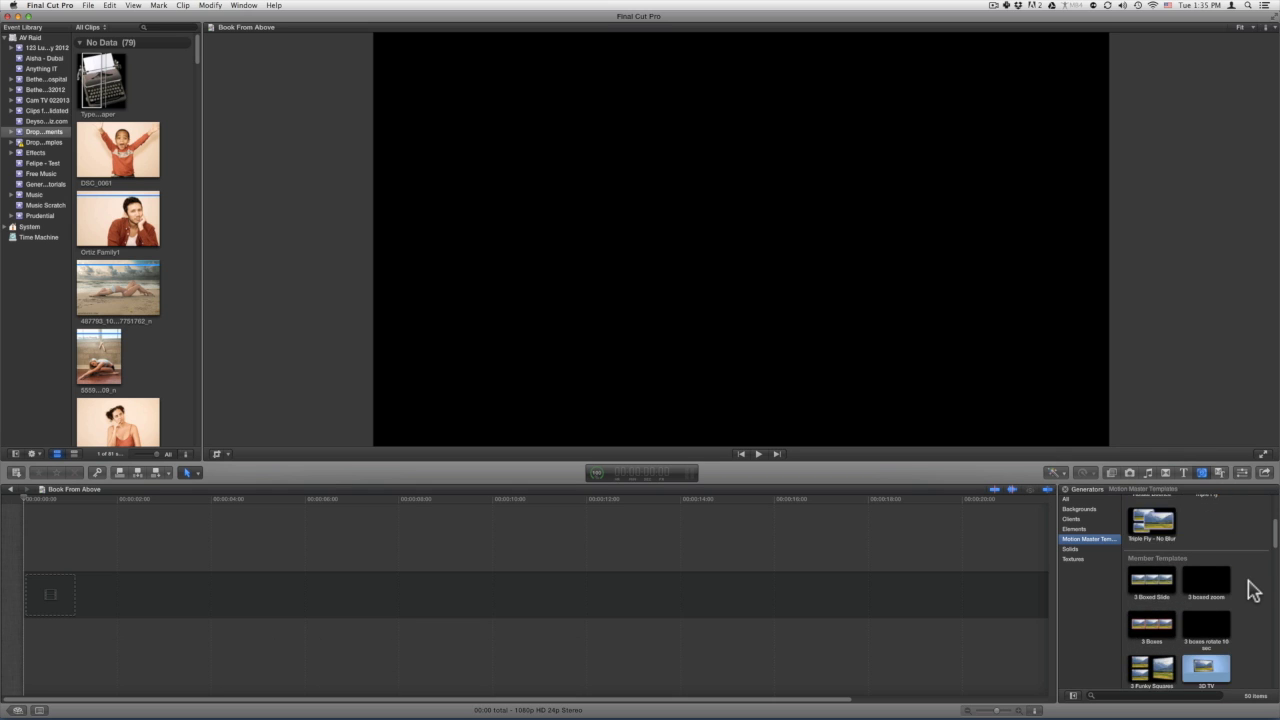
{"action": "scroll", "coordinate": [1253, 590], "scroll_direction": "down", "scroll_amount": 3}
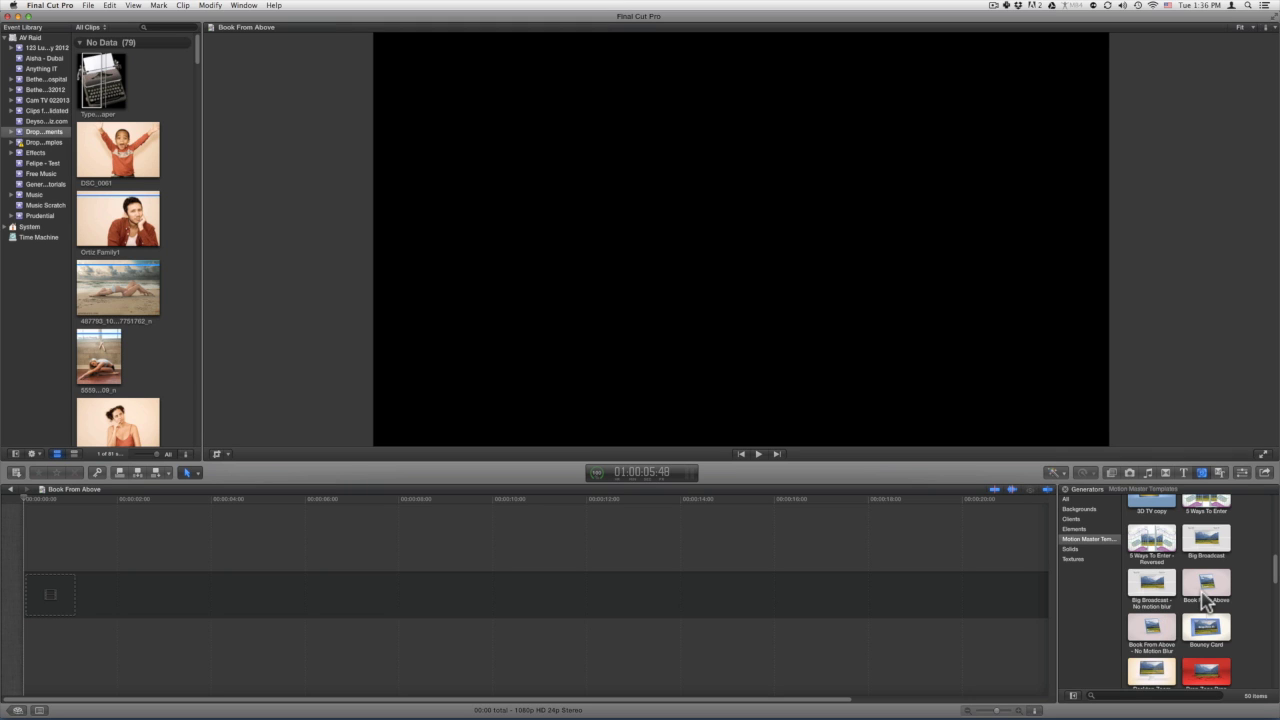
Add the Book From Above generator to the timeline with 1080p HD, 24p video properties.
{"action": "left_click", "coordinate": [1205, 596]}
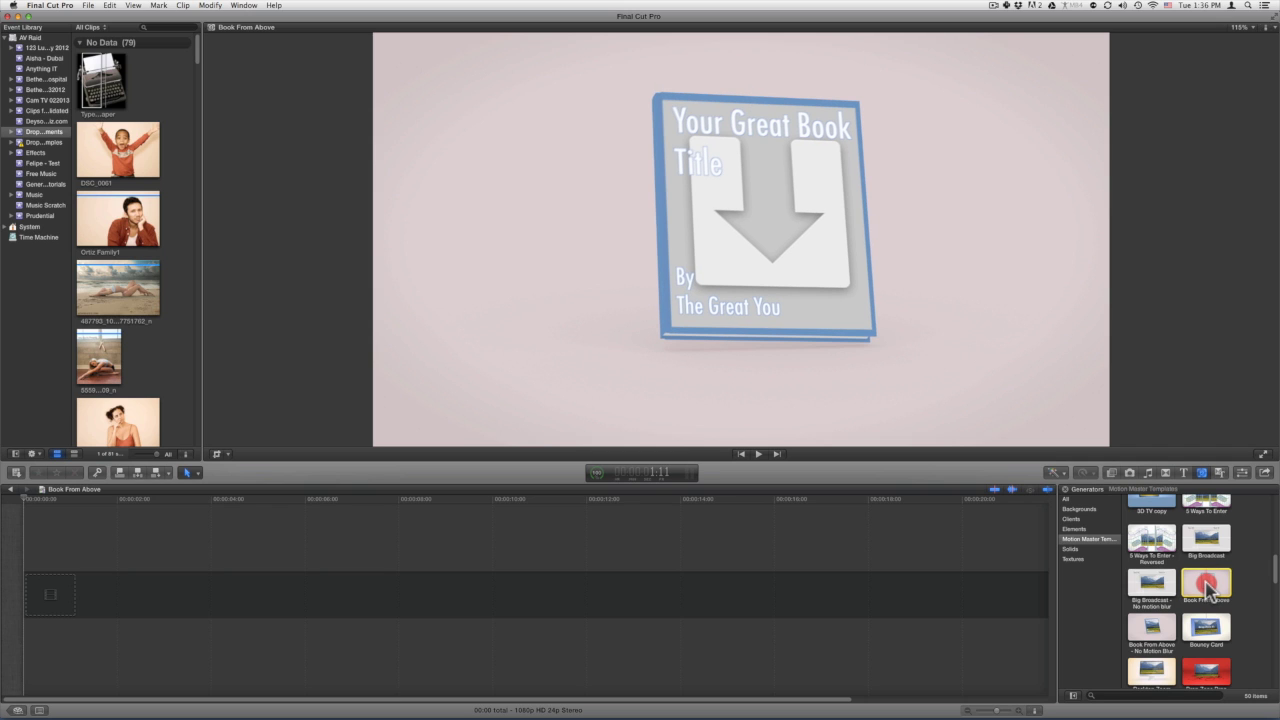
{"action": "left_click_drag", "start_coordinate": [1207, 590], "coordinate": [141, 592]}
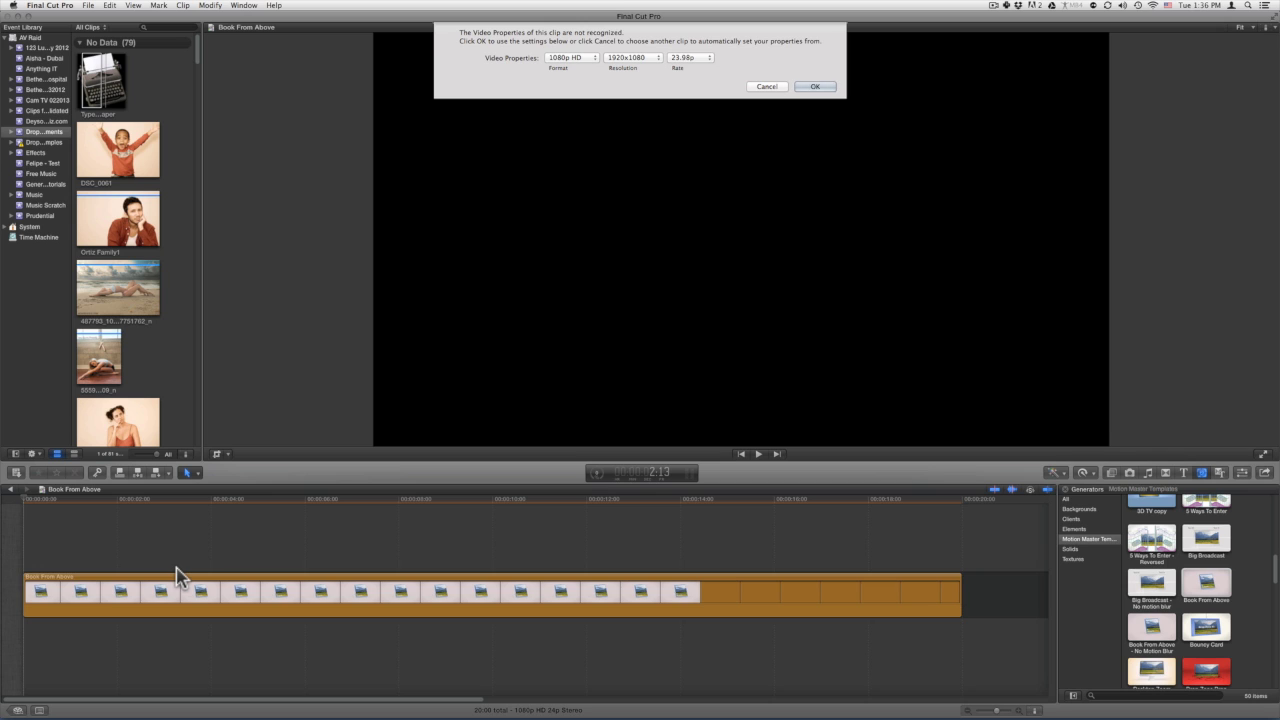
{"action": "left_click", "coordinate": [700, 66]}
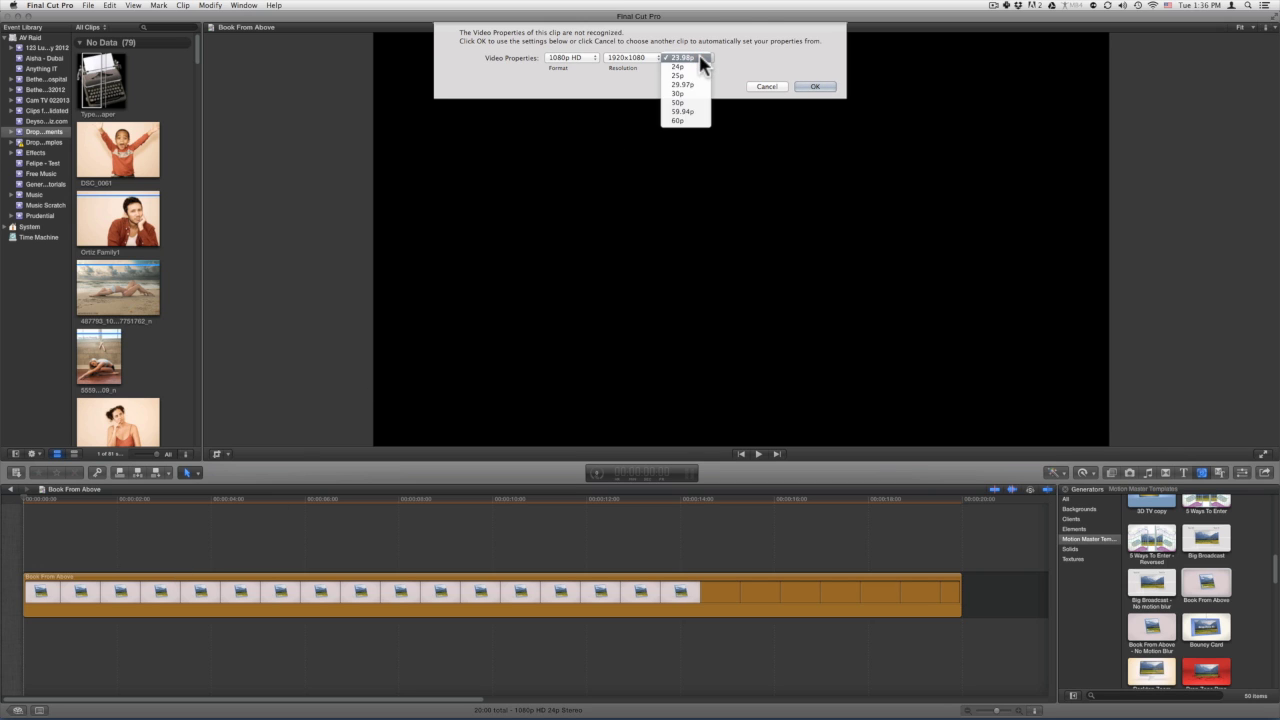
{"action": "left_click", "coordinate": [698, 67]}
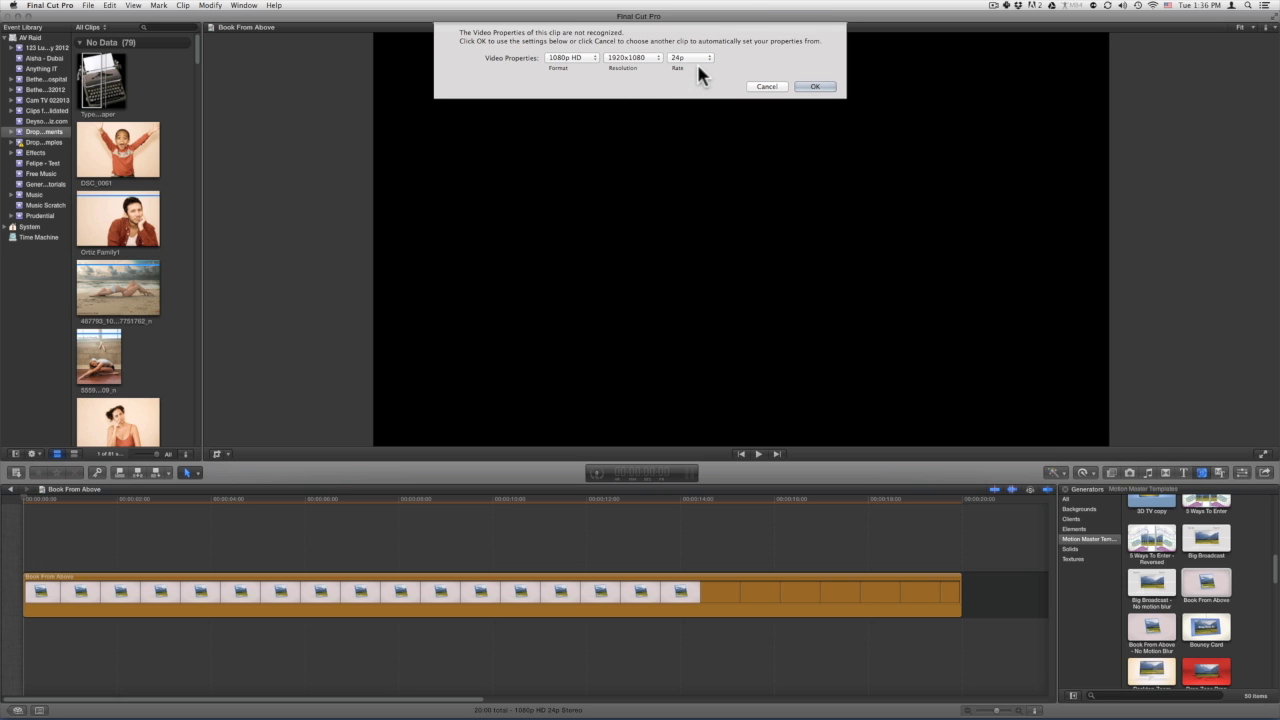
{"action": "left_click", "coordinate": [812, 87]}
Park the playhead where the cover stands upright and select the Book From Above clip.
{"action": "left_click", "coordinate": [157, 503]}
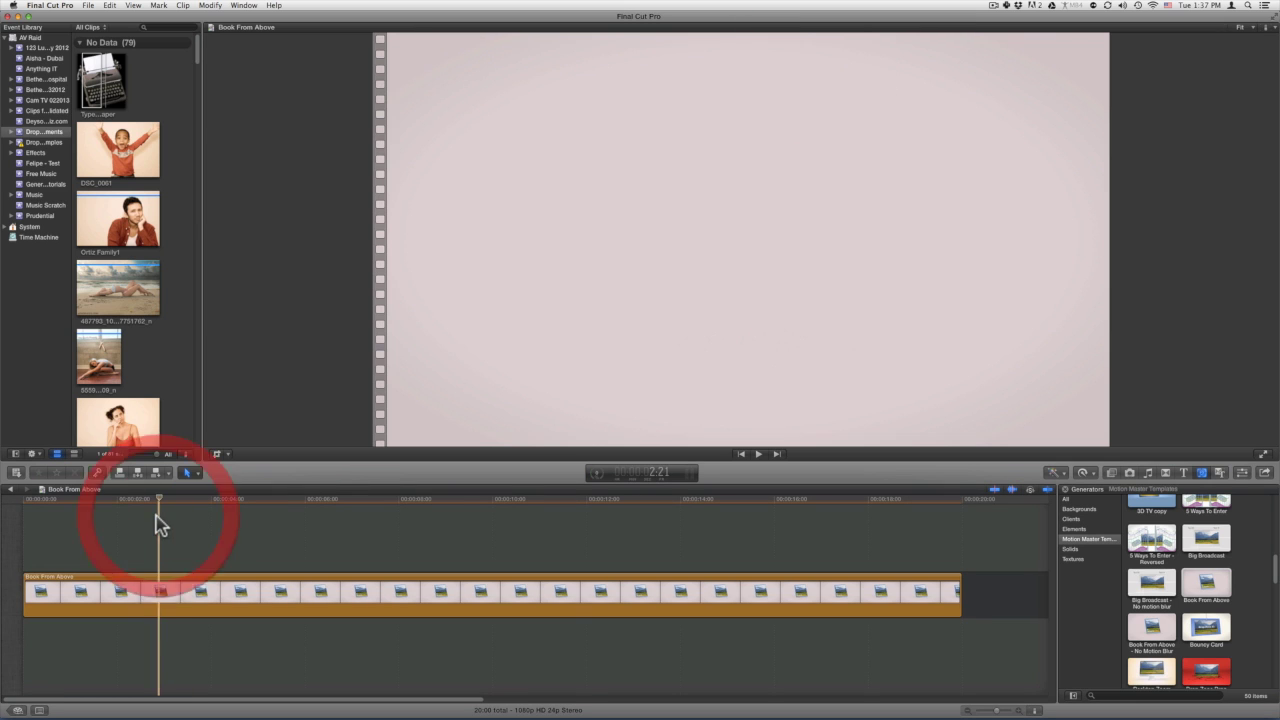
{"action": "left_click", "coordinate": [86, 503]}
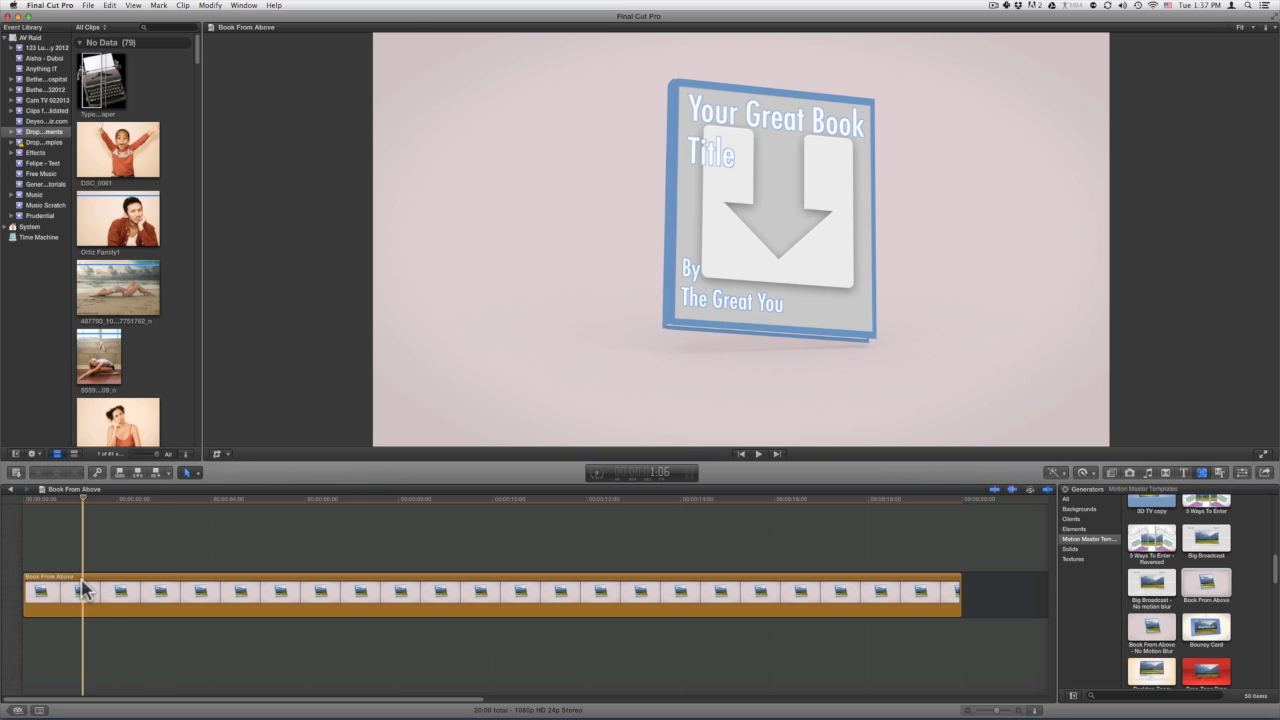
{"action": "left_click", "coordinate": [86, 590]}
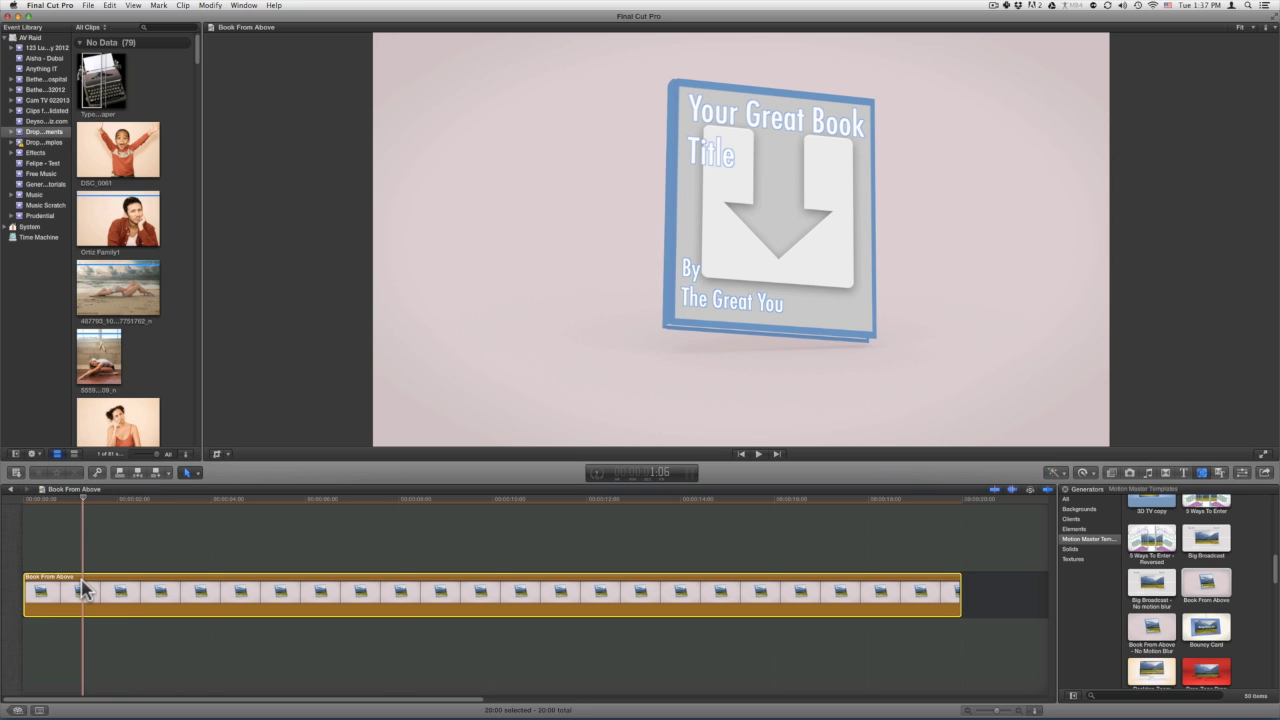
Apply the Typewriter With Paper clip to the cover's drop zone and reselect the generator clip.
{"action": "left_click", "coordinate": [1242, 473]}
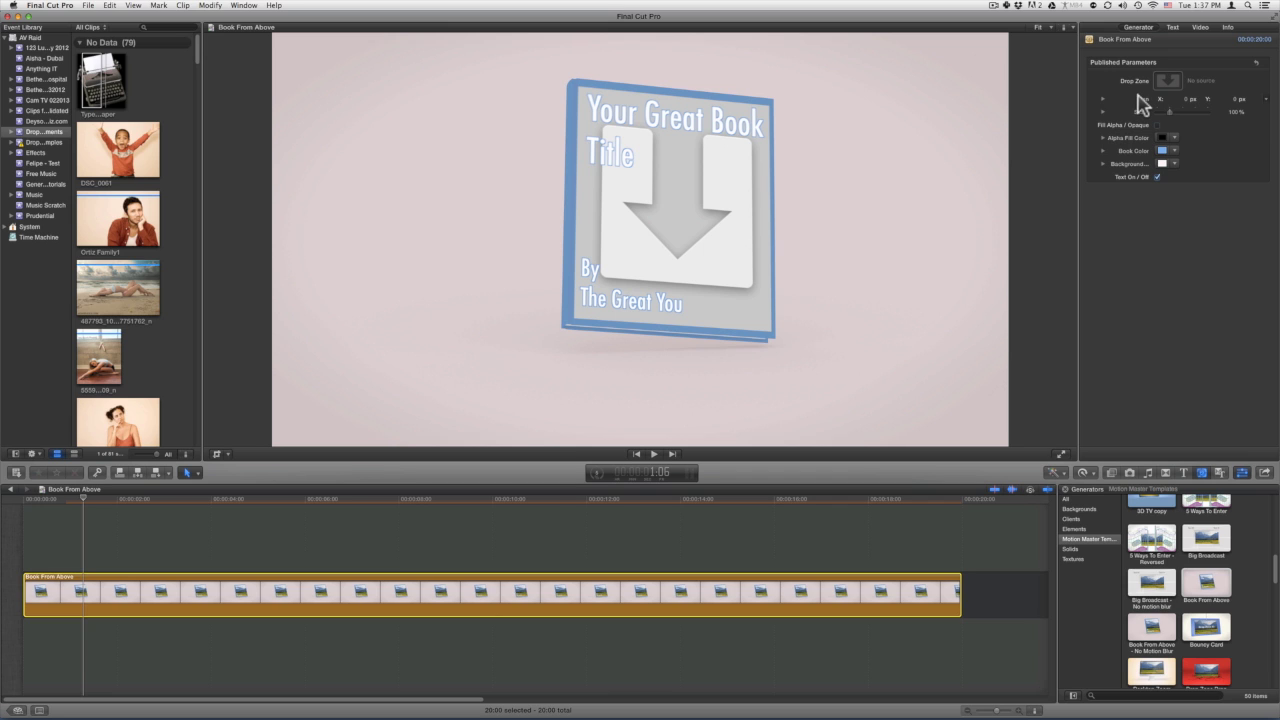
{"action": "left_click", "coordinate": [1165, 82]}
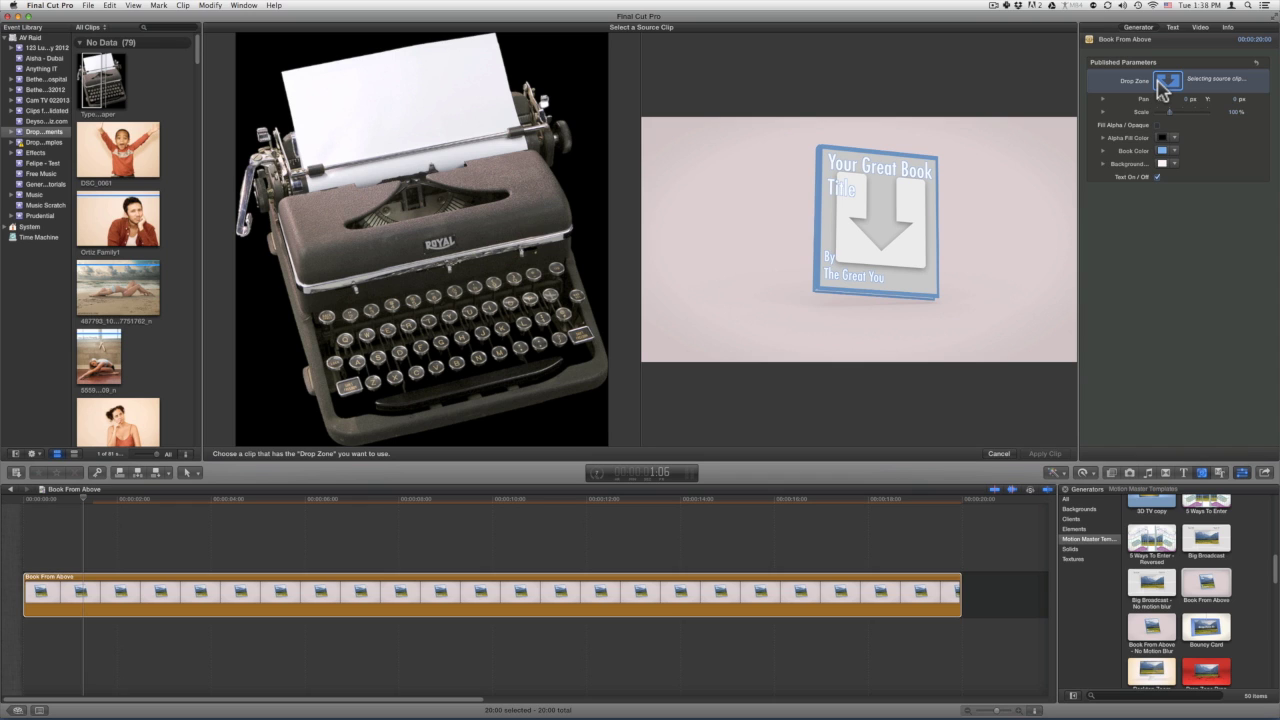
{"action": "left_click", "coordinate": [98, 94]}
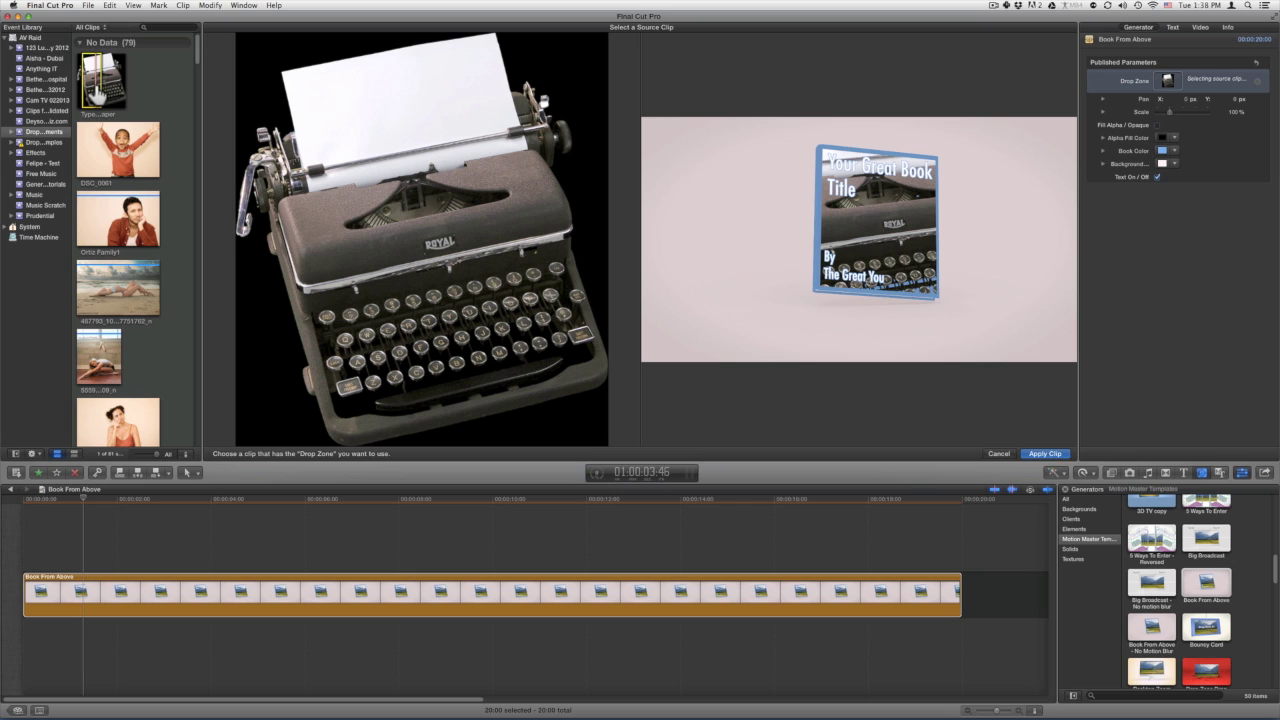
{"action": "left_click", "coordinate": [1042, 455]}
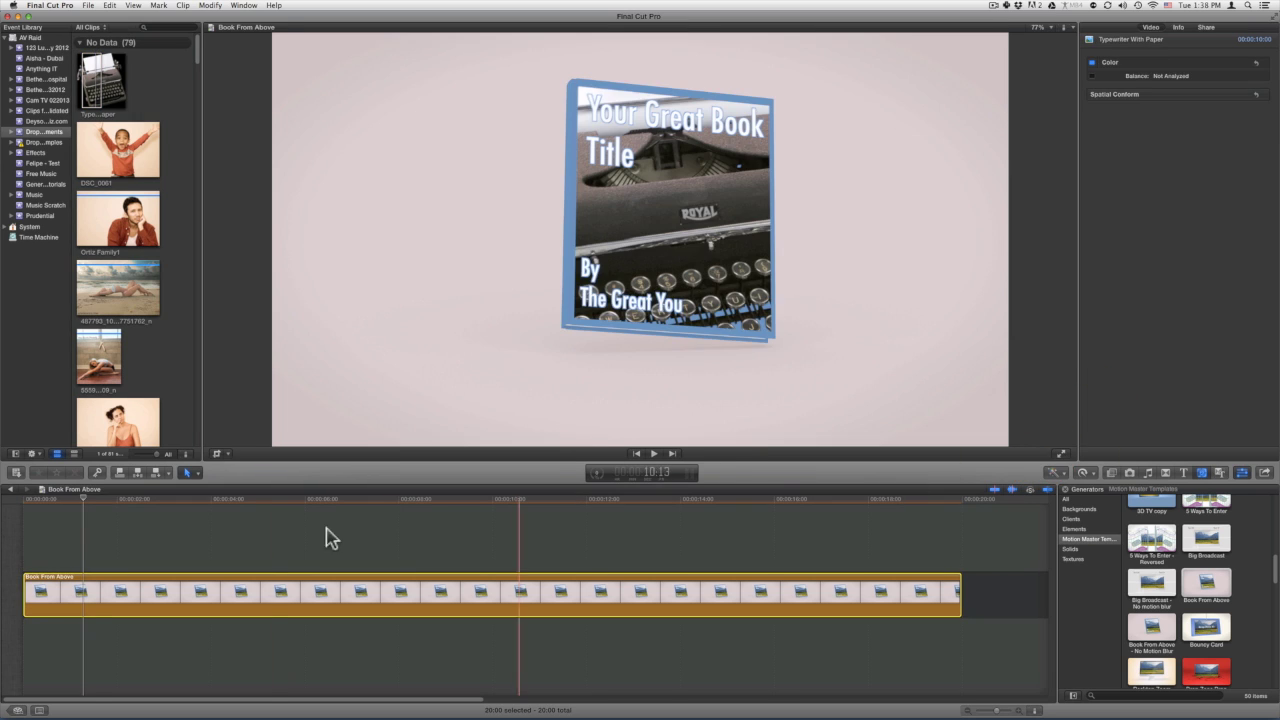
{"action": "left_click", "coordinate": [96, 532]}
{"action": "left_click", "coordinate": [87, 590]}
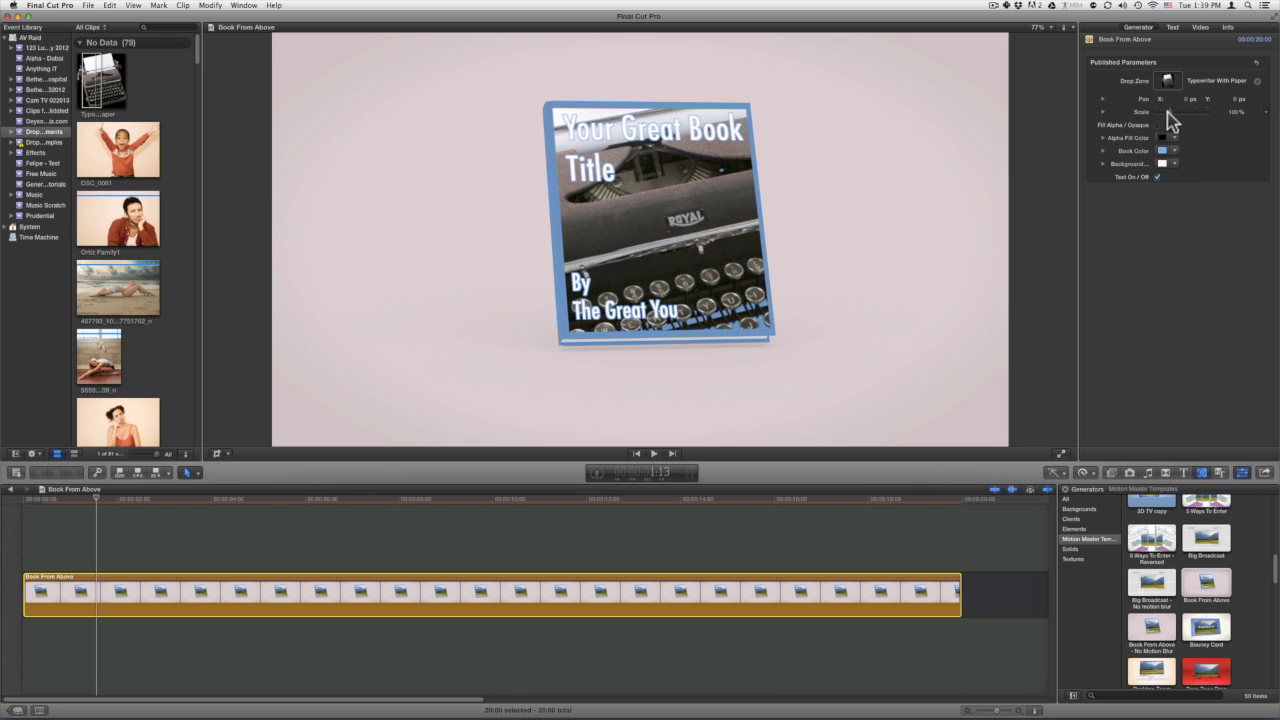
Scale the typewriter image to 44%, pan it right, and nudge Pan Y down four steps.
{"action": "left_click_drag", "start_coordinate": [1170, 113], "coordinate": [1168, 120]}
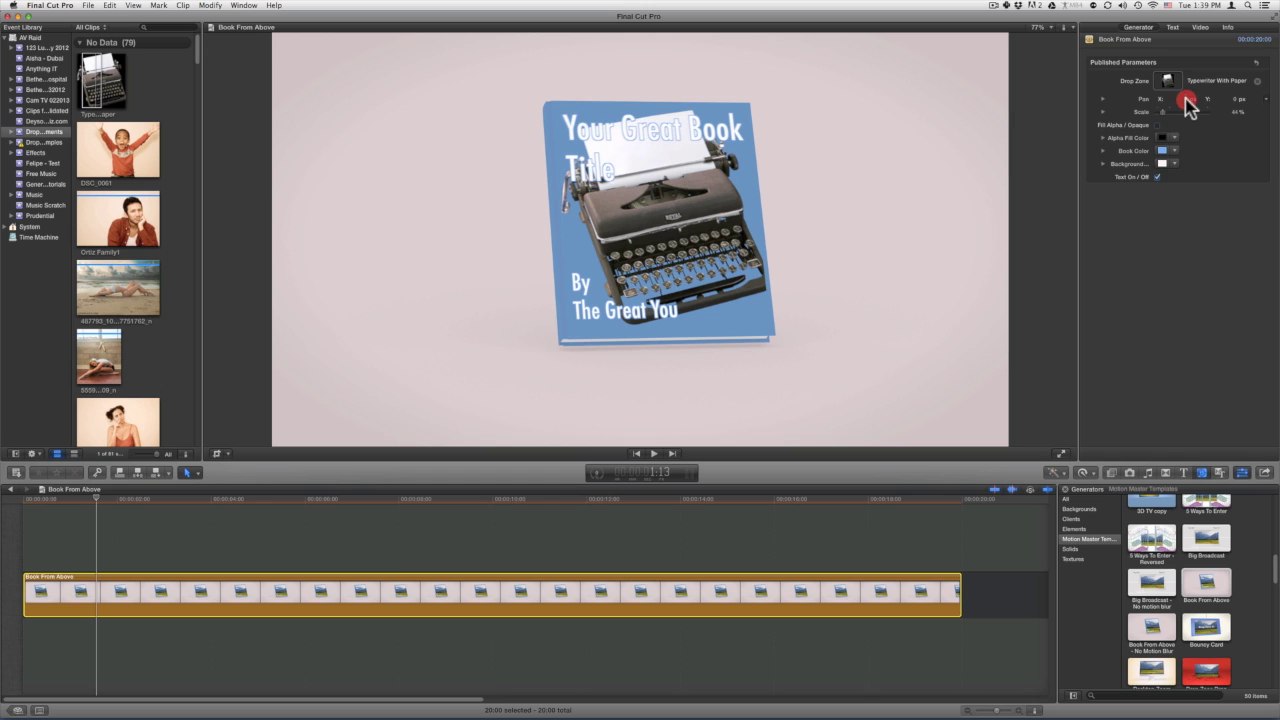
{"action": "left_click_drag", "start_coordinate": [1184, 99], "coordinate": [1235, 108]}
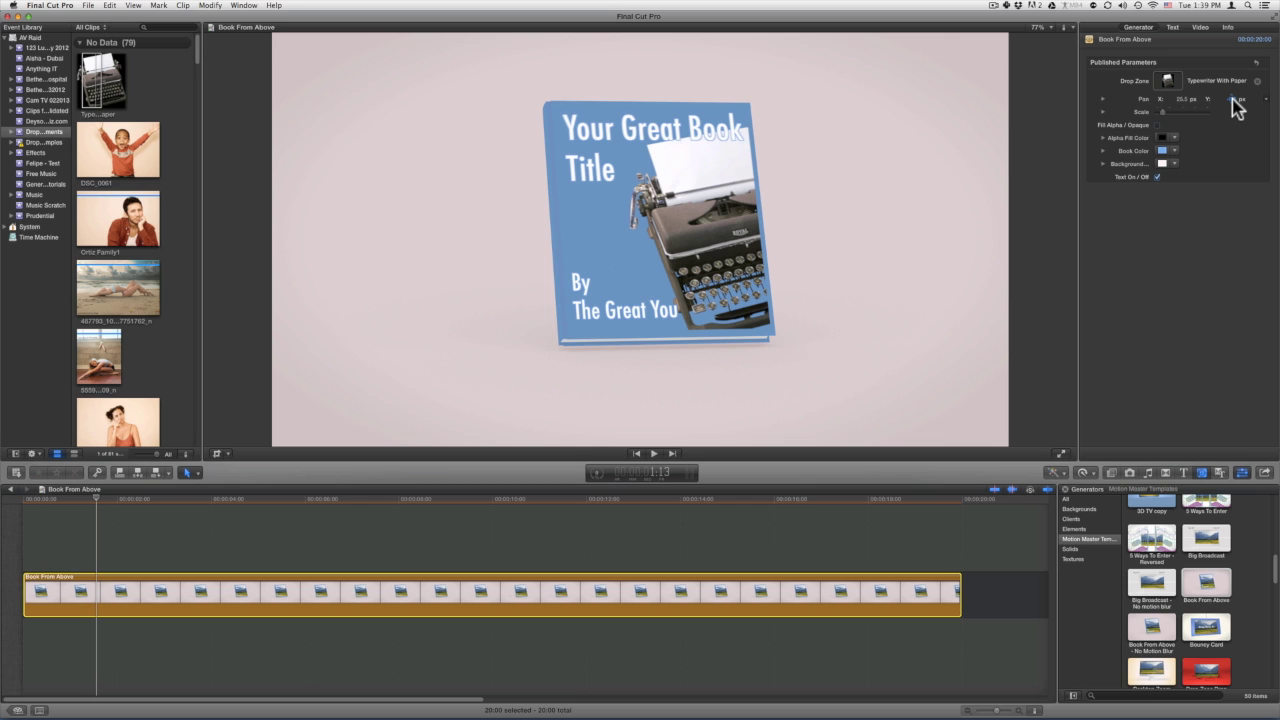
{"action": "left_click", "coordinate": [1231, 99]}
{"action": "key", "text": "Return"}
{"action": "key", "text": "Down"}
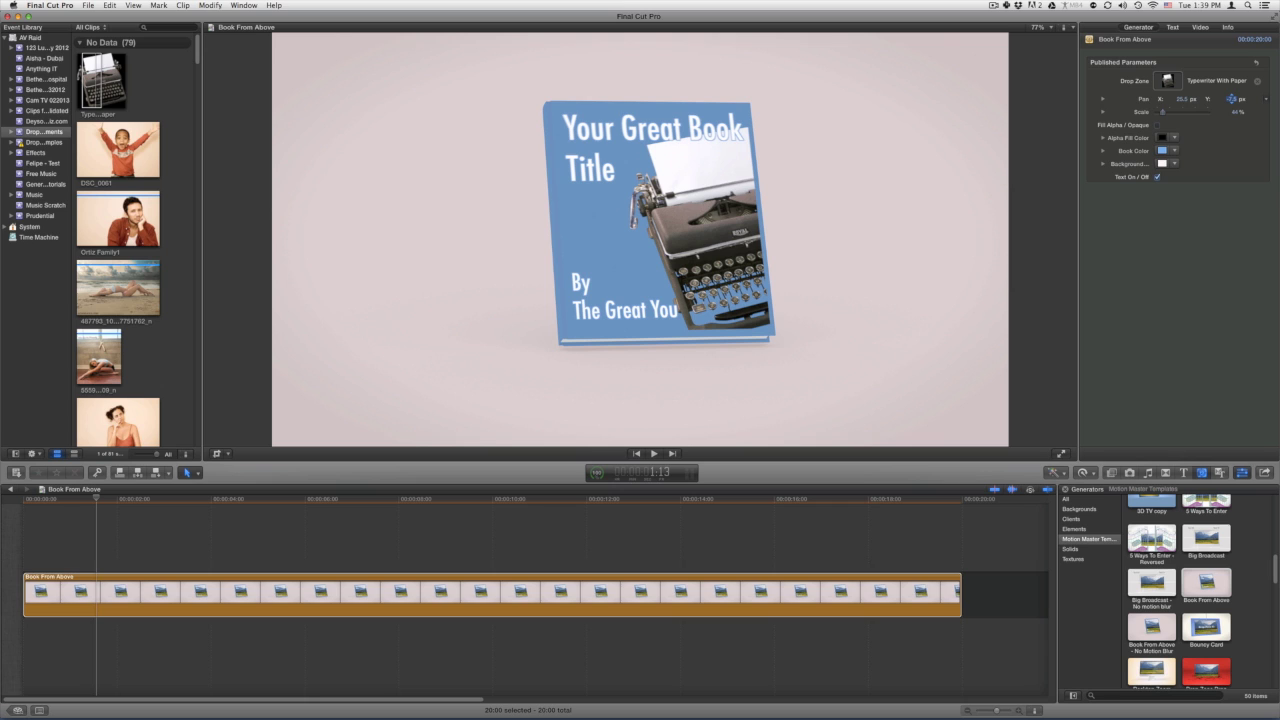
{"action": "key", "text": "Down"}
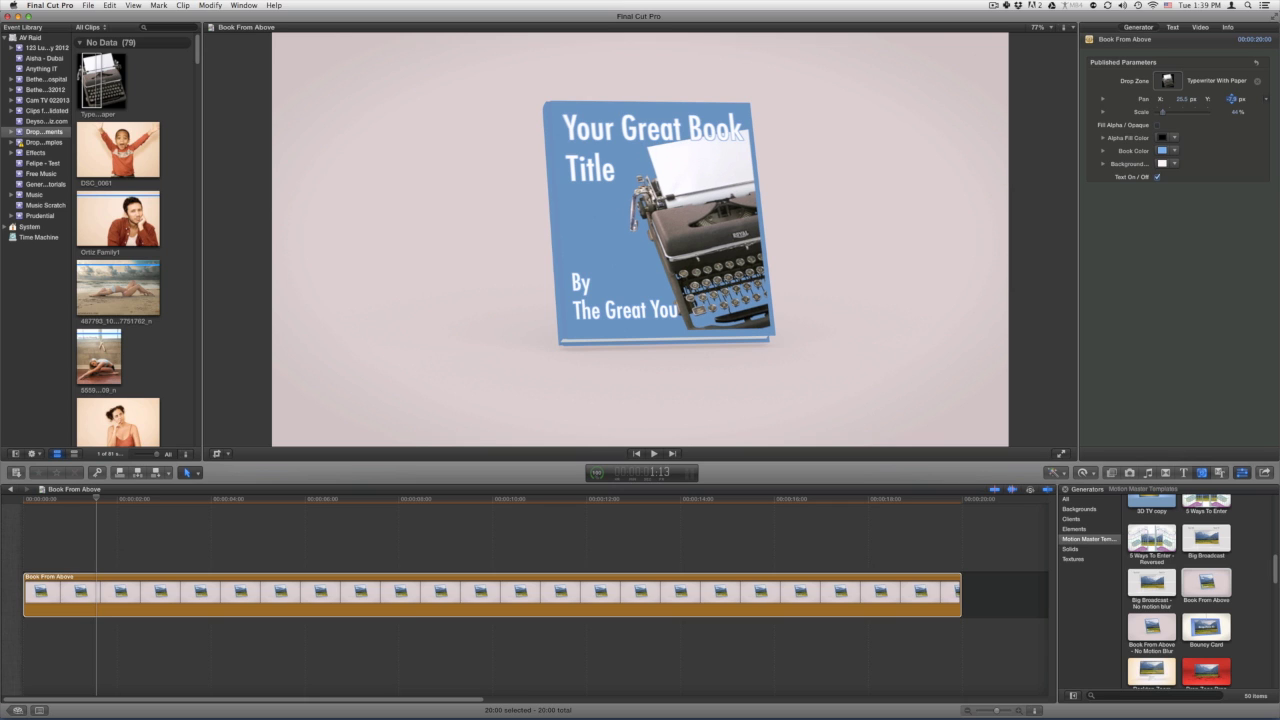
{"action": "key", "text": "Down"}
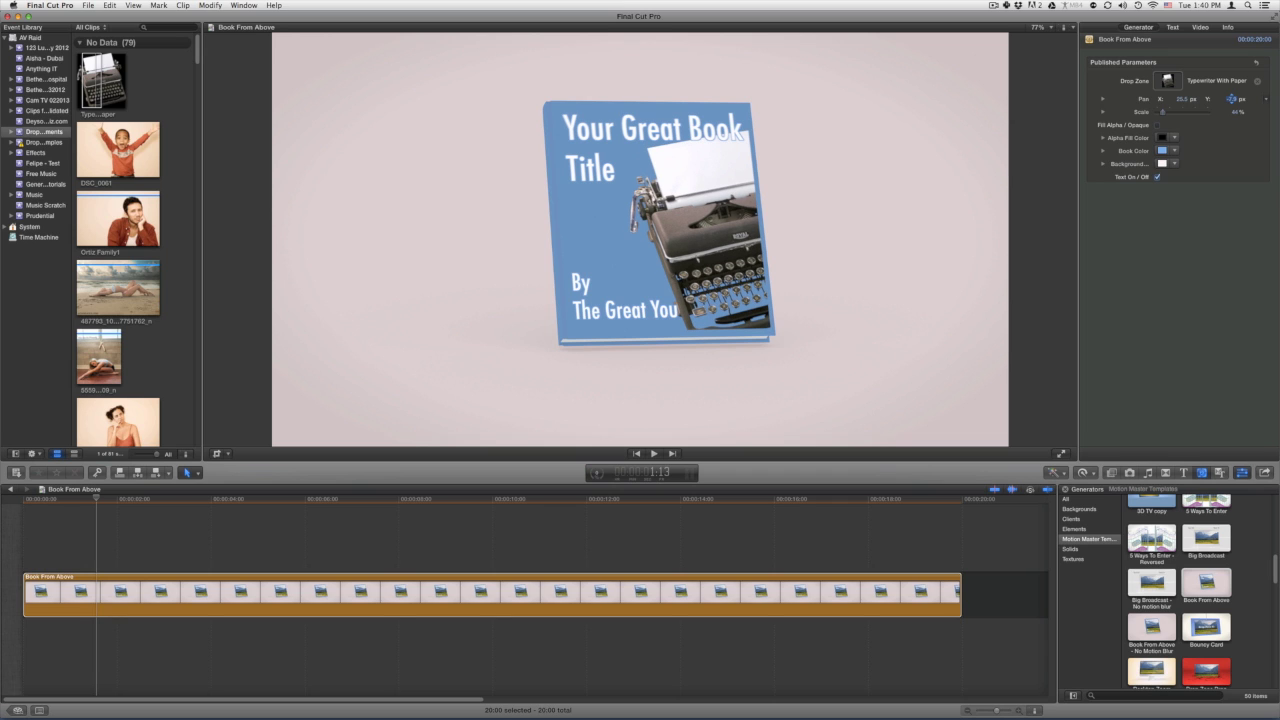
{"action": "key", "text": "Down"}
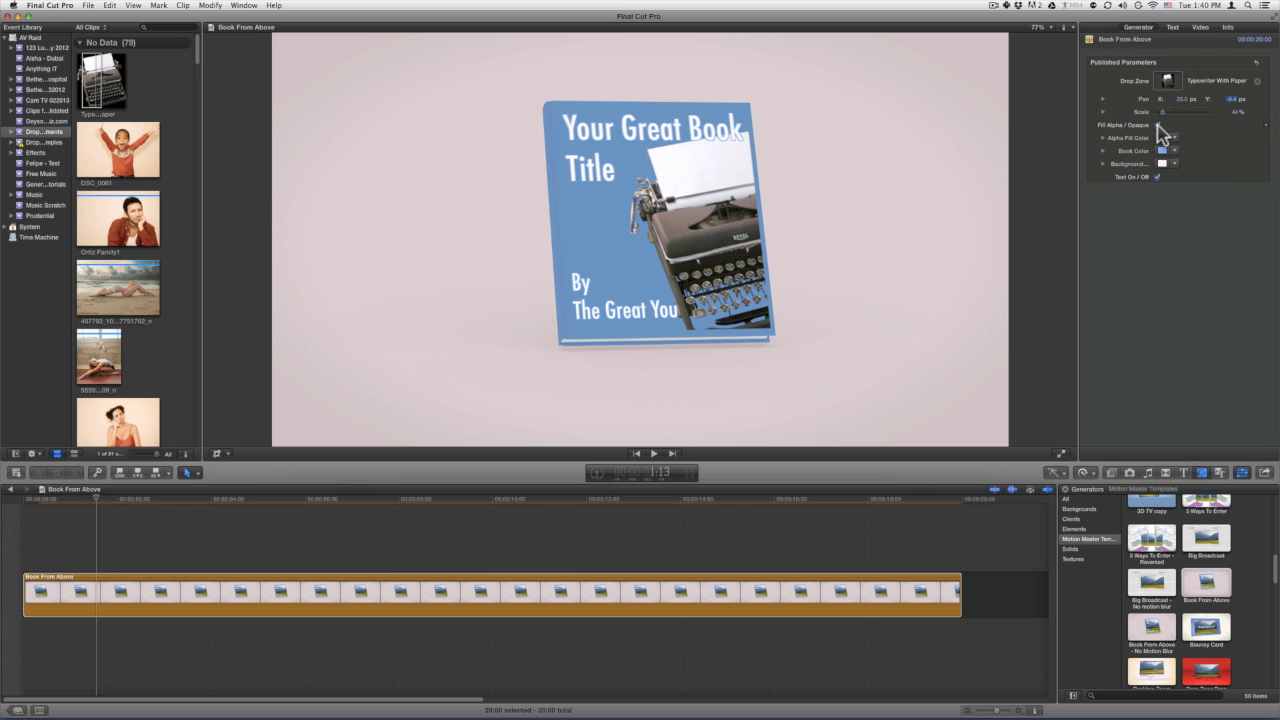
Set the alpha fill colour to orange, then uncheck Fill Alpha / Opaque so the cover shows blue.
{"action": "left_click", "coordinate": [1158, 126]}
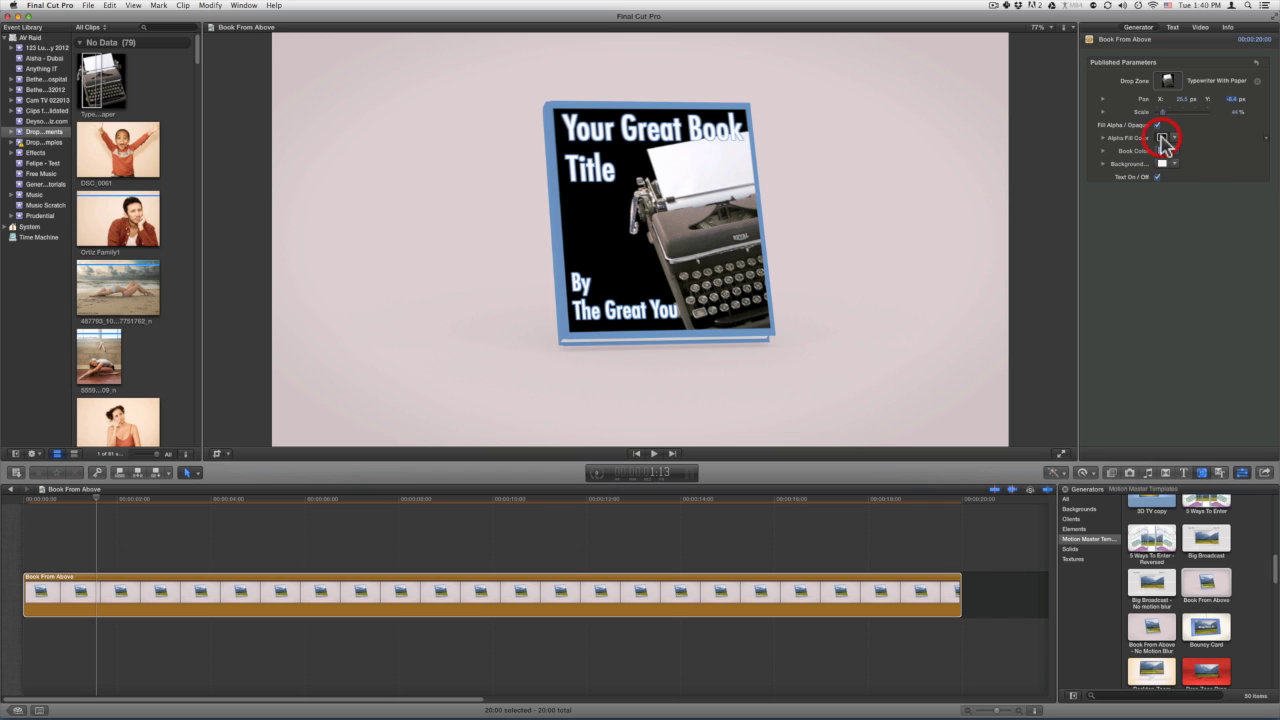
{"action": "left_click", "coordinate": [1162, 138]}
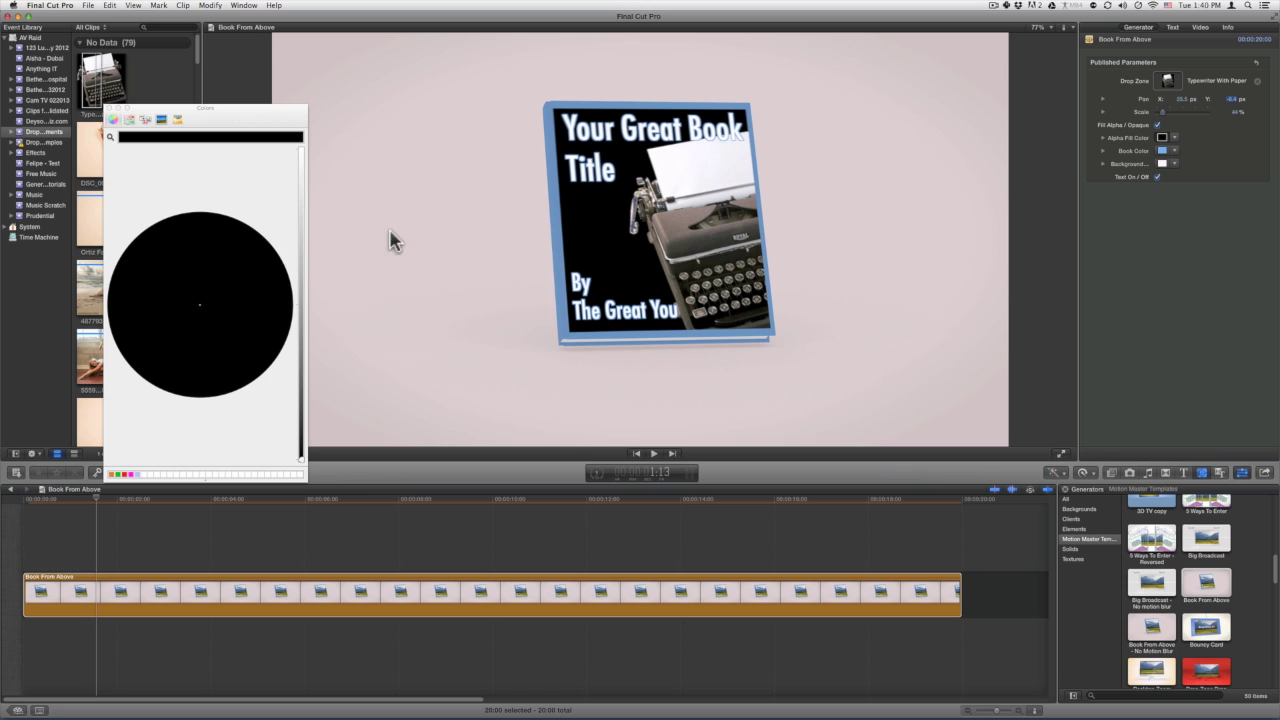
{"action": "left_click_drag", "start_coordinate": [280, 246], "coordinate": [303, 210]}
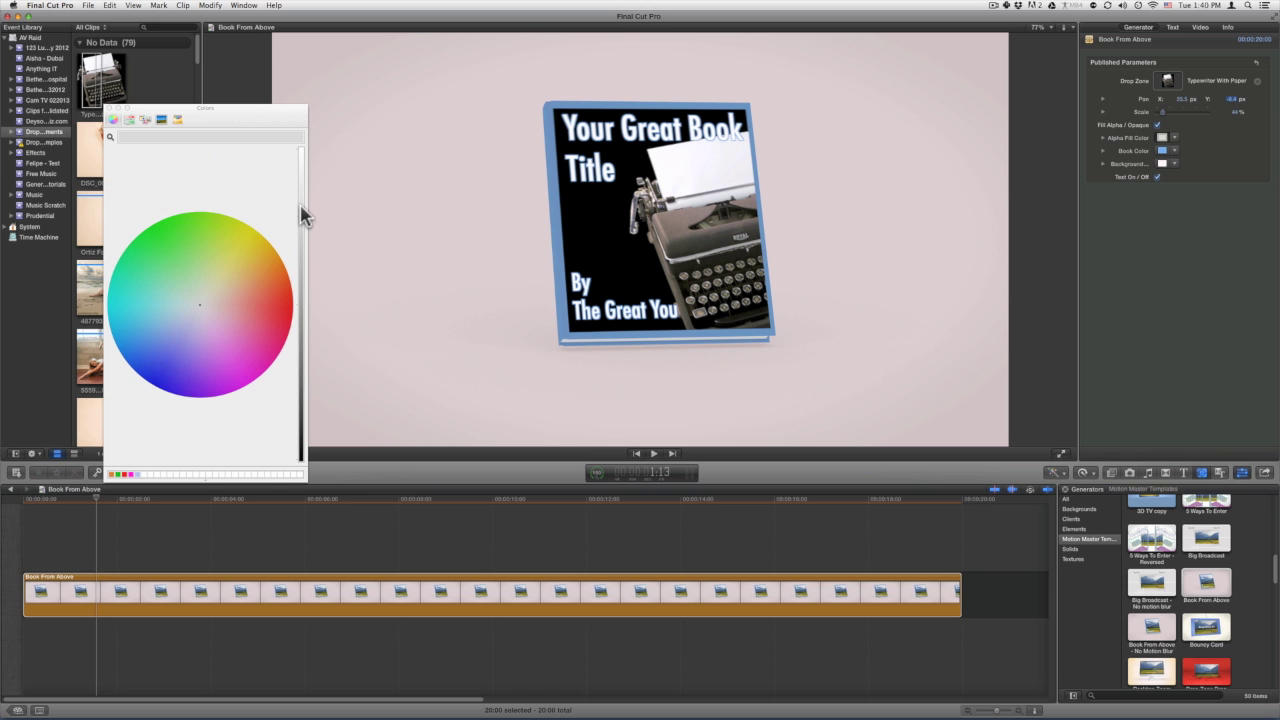
{"action": "left_click", "coordinate": [274, 268]}
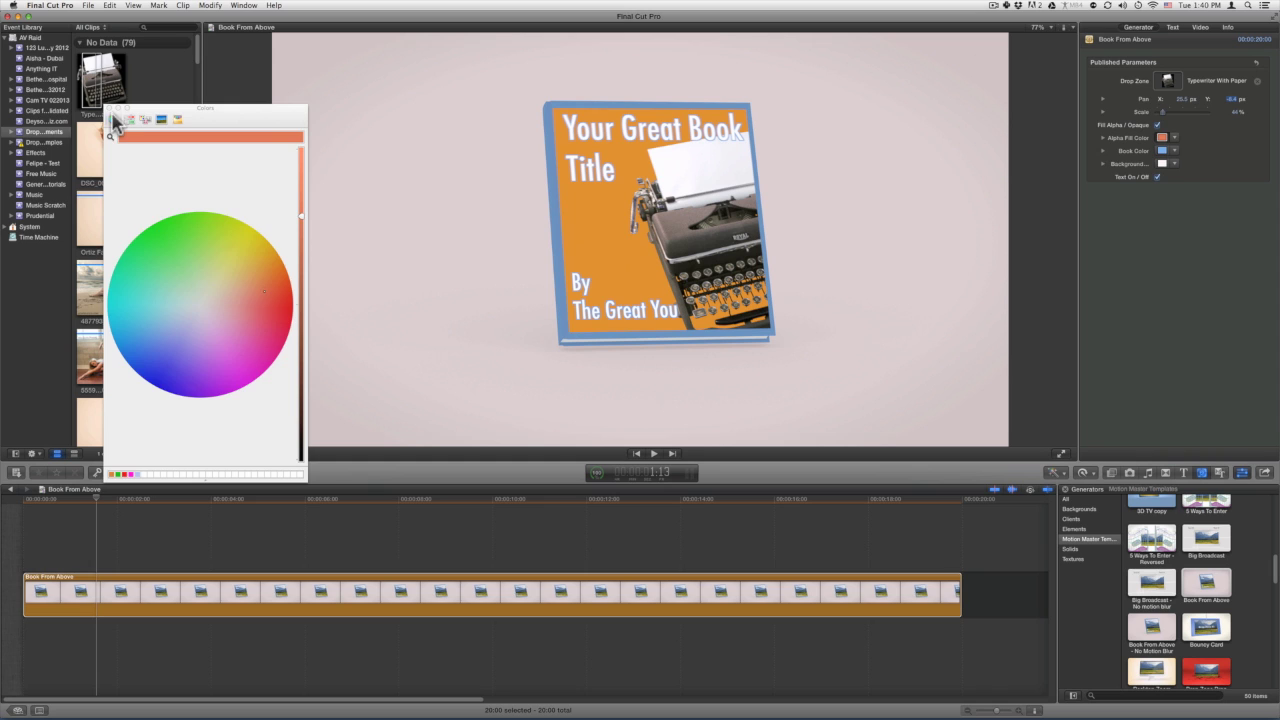
{"action": "left_click", "coordinate": [109, 107]}
{"action": "left_click", "coordinate": [1157, 124]}
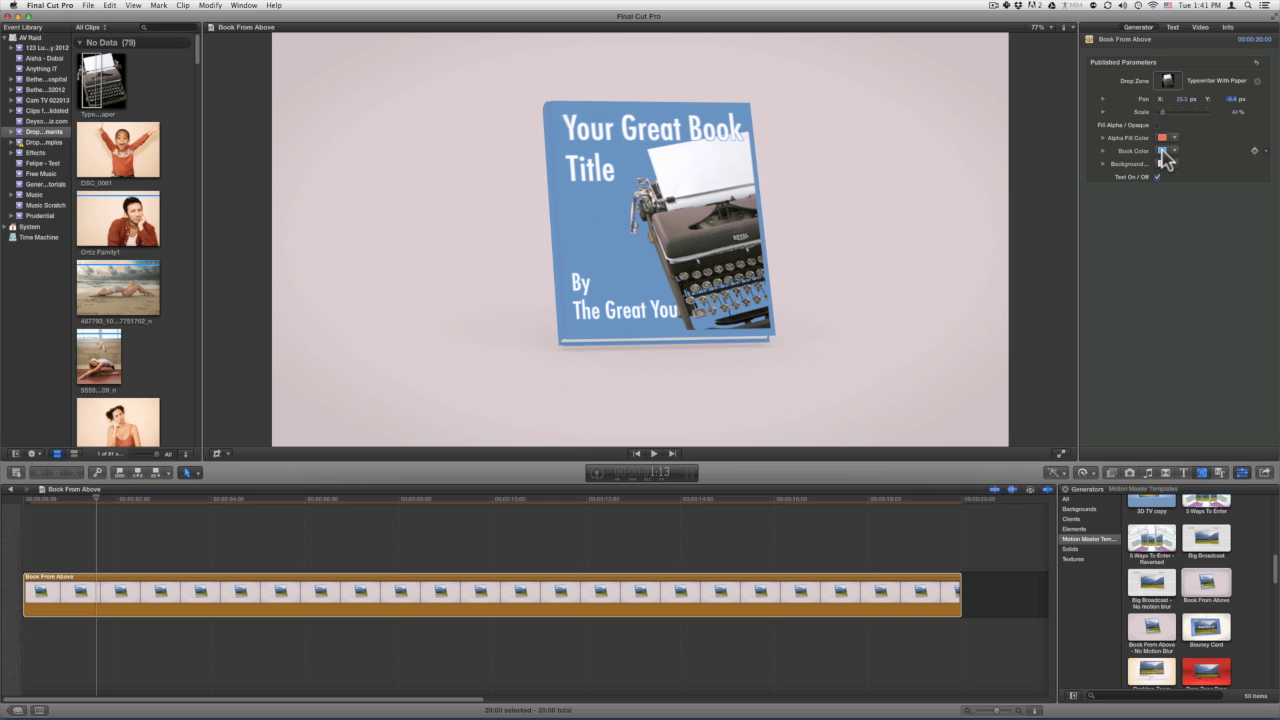
Recolour the book cover, set the Background colour to pale blue, and switch the cover text off.
{"action": "left_click", "coordinate": [1162, 150]}
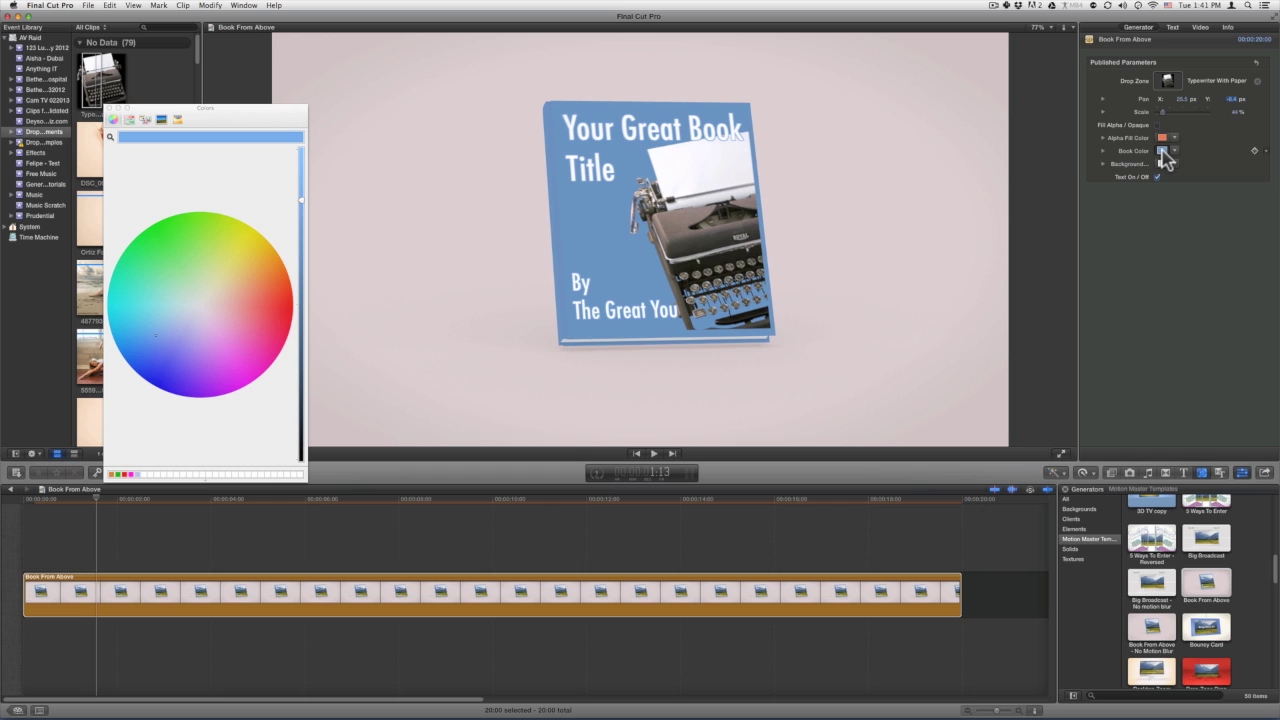
{"action": "left_click_drag", "start_coordinate": [277, 262], "coordinate": [197, 343]}
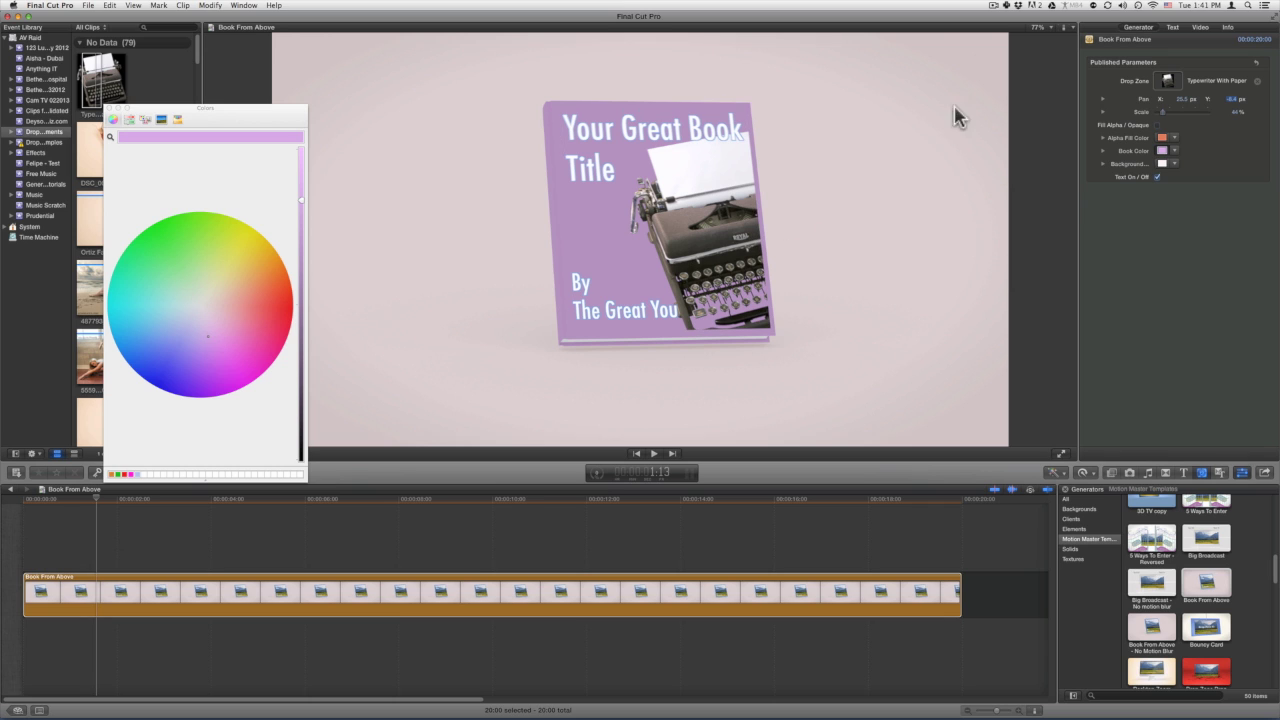
{"action": "left_click", "coordinate": [1162, 163]}
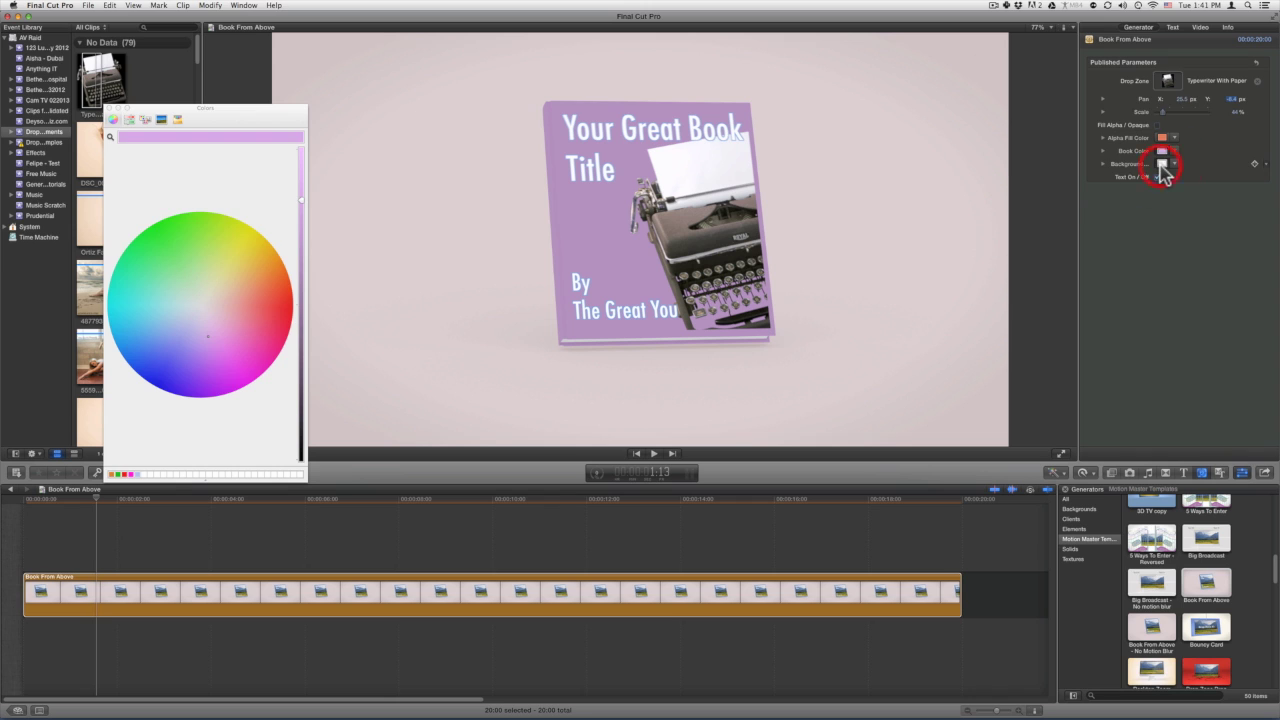
{"action": "left_click", "coordinate": [214, 321]}
{"action": "left_click_drag", "start_coordinate": [214, 321], "coordinate": [168, 289]}
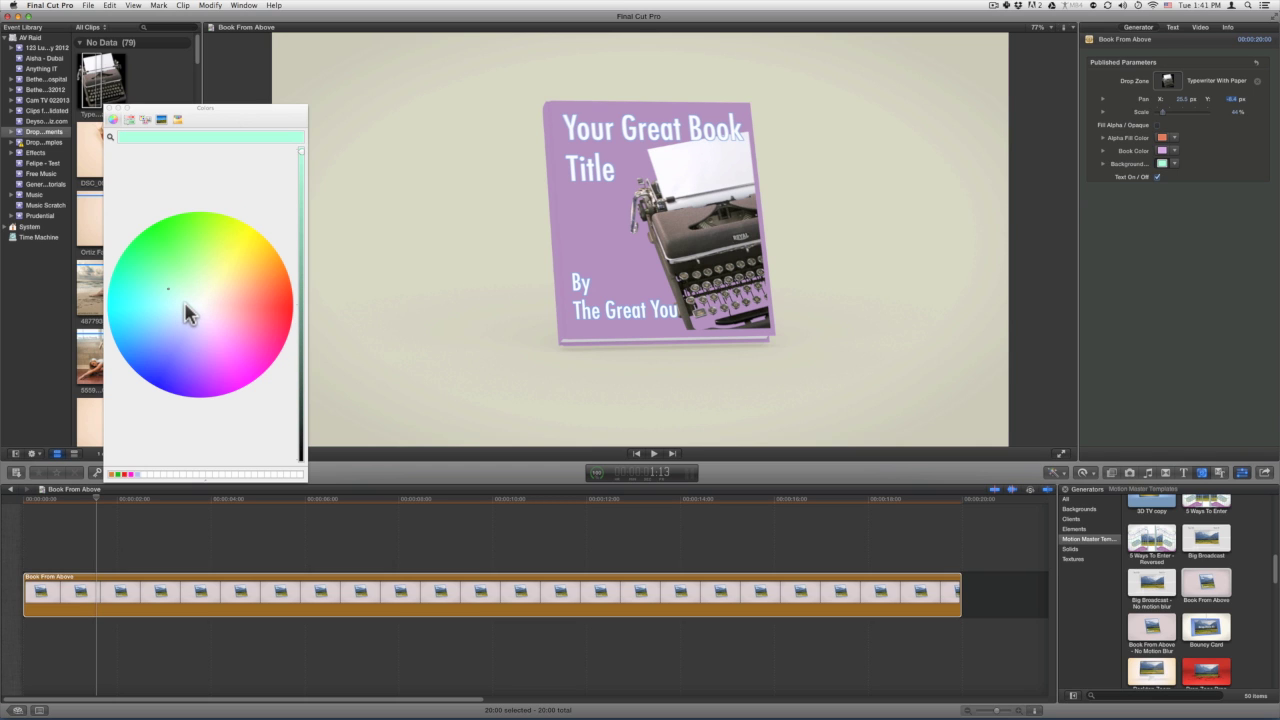
{"action": "left_click", "coordinate": [185, 304]}
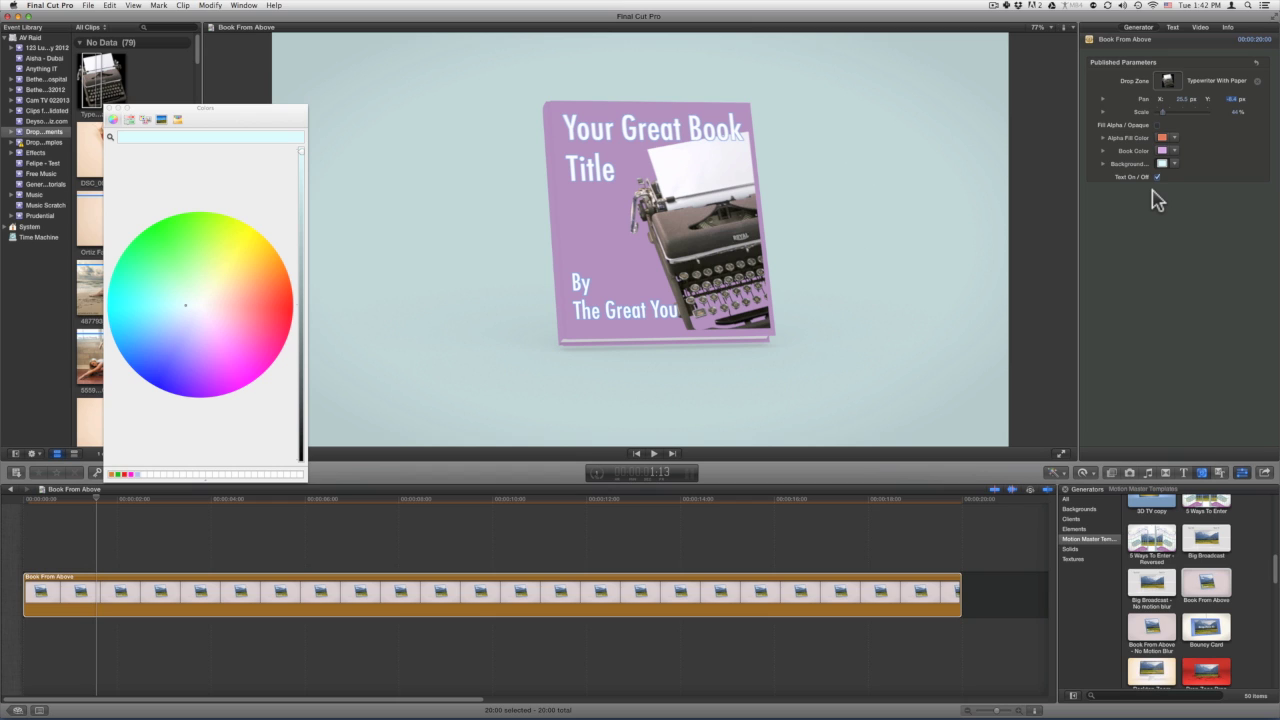
{"action": "left_click", "coordinate": [1157, 177]}
Turn the cover text back on and retitle it 'My Love For FCPX' over two lines.
{"action": "left_click", "coordinate": [1157, 177]}
{"action": "double_click", "coordinate": [688, 121]}
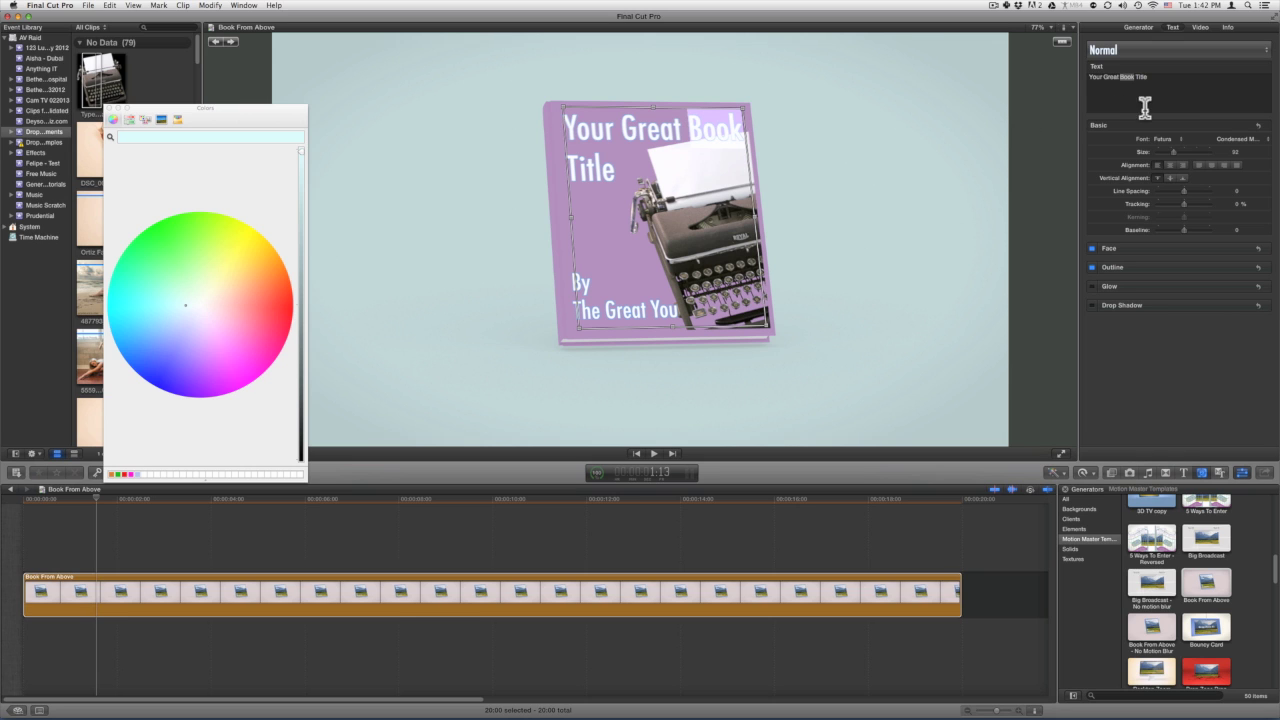
{"action": "left_click_drag", "start_coordinate": [1150, 79], "coordinate": [1079, 82]}
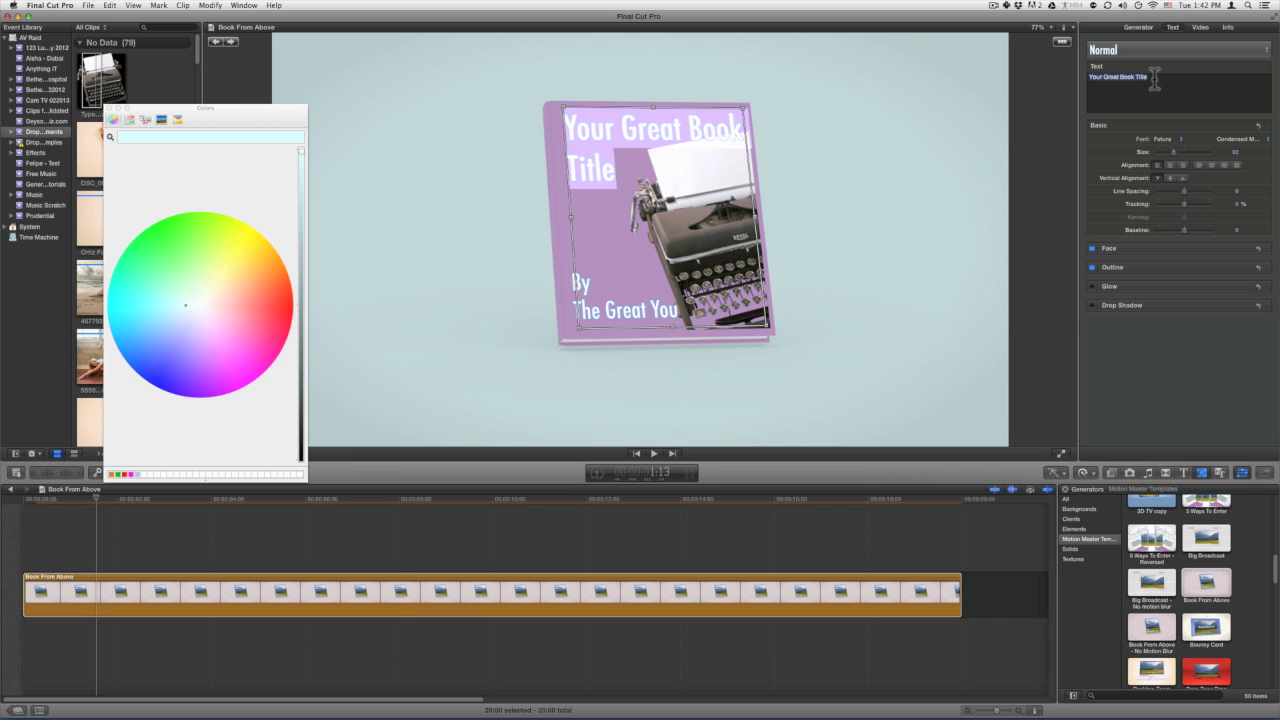
{"action": "type", "text": "I Love"}
{"action": "key", "text": "Return"}
{"action": "type", "text": "FCPX"}
{"action": "key", "text": "Up"}
{"action": "key", "text": "Home"}
{"action": "key", "text": "Delete"}
{"action": "type", "text": "My"}
{"action": "key", "text": "End"}
{"action": "type", "text": "for"}
{"action": "key", "text": "BackSpace"}
{"action": "key", "text": "BackSpace"}
{"action": "key", "text": "BackSpace"}
{"action": "type", "text": "For"}
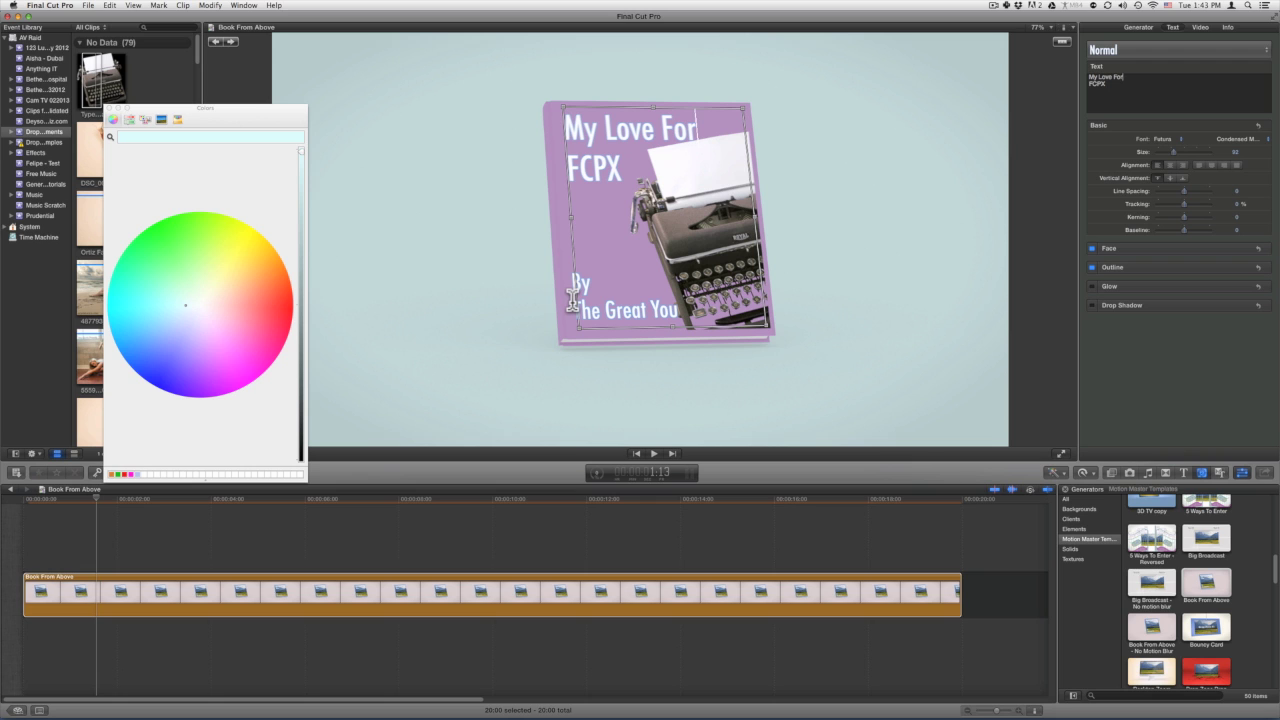
{"action": "left_click", "coordinate": [574, 300]}
Replace the placeholder author under By with the author's name.
{"action": "double_click", "coordinate": [574, 300]}
{"action": "left_click_drag", "start_coordinate": [1088, 78], "coordinate": [1147, 80]}
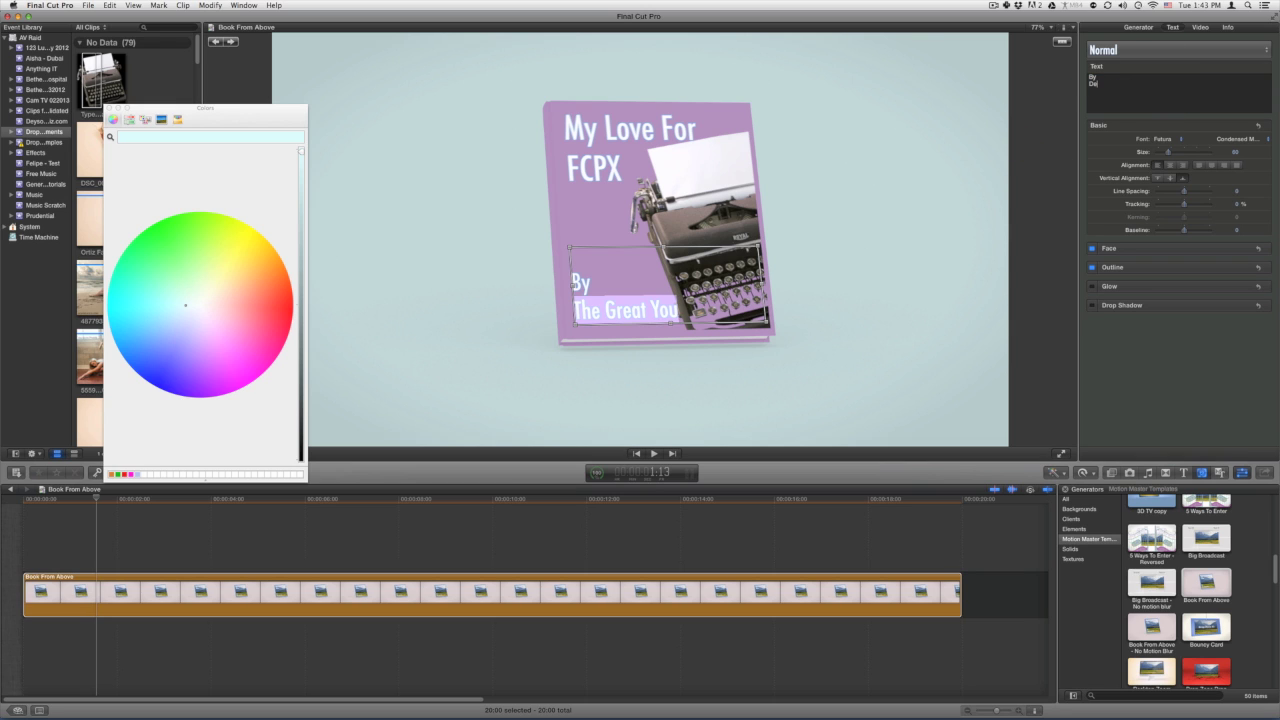
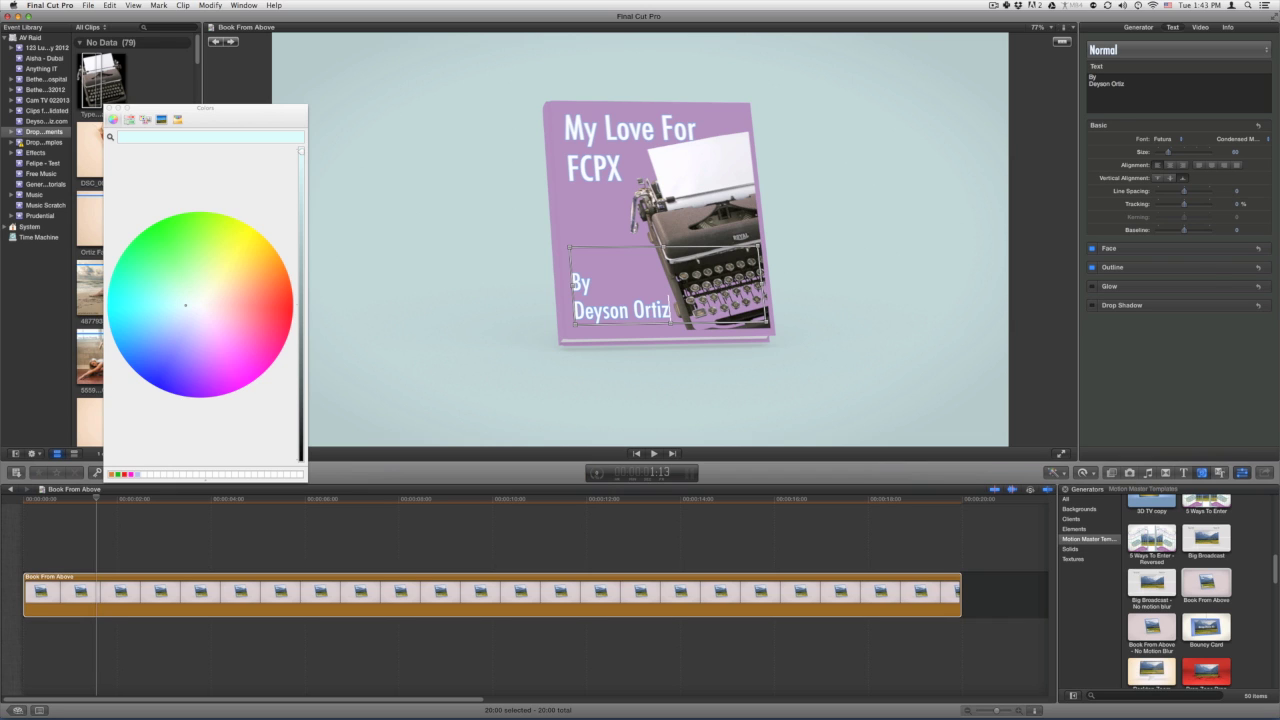
{"action": "left_click", "coordinate": [1241, 250]}
Open the byline's Face colour well and pick light pink in the Colors window.
{"action": "left_click", "coordinate": [1163, 274]}
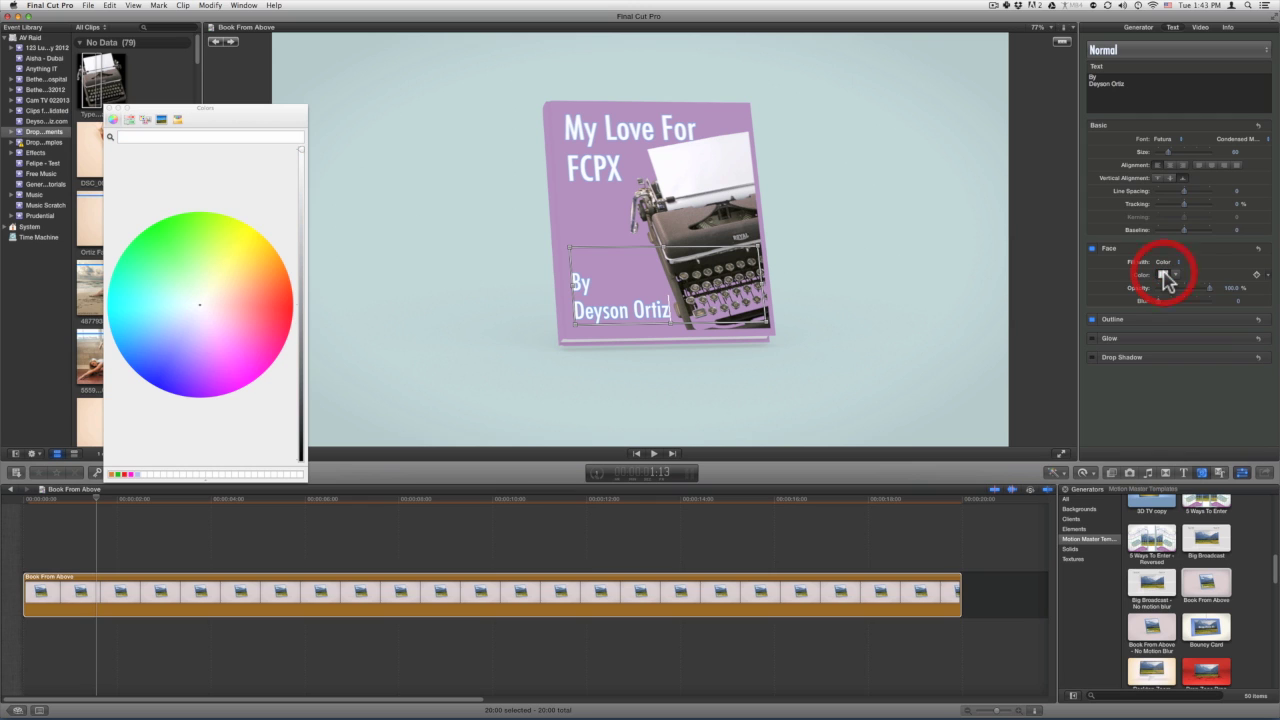
{"action": "left_click", "coordinate": [1242, 250]}
{"action": "left_click", "coordinate": [1243, 250]}
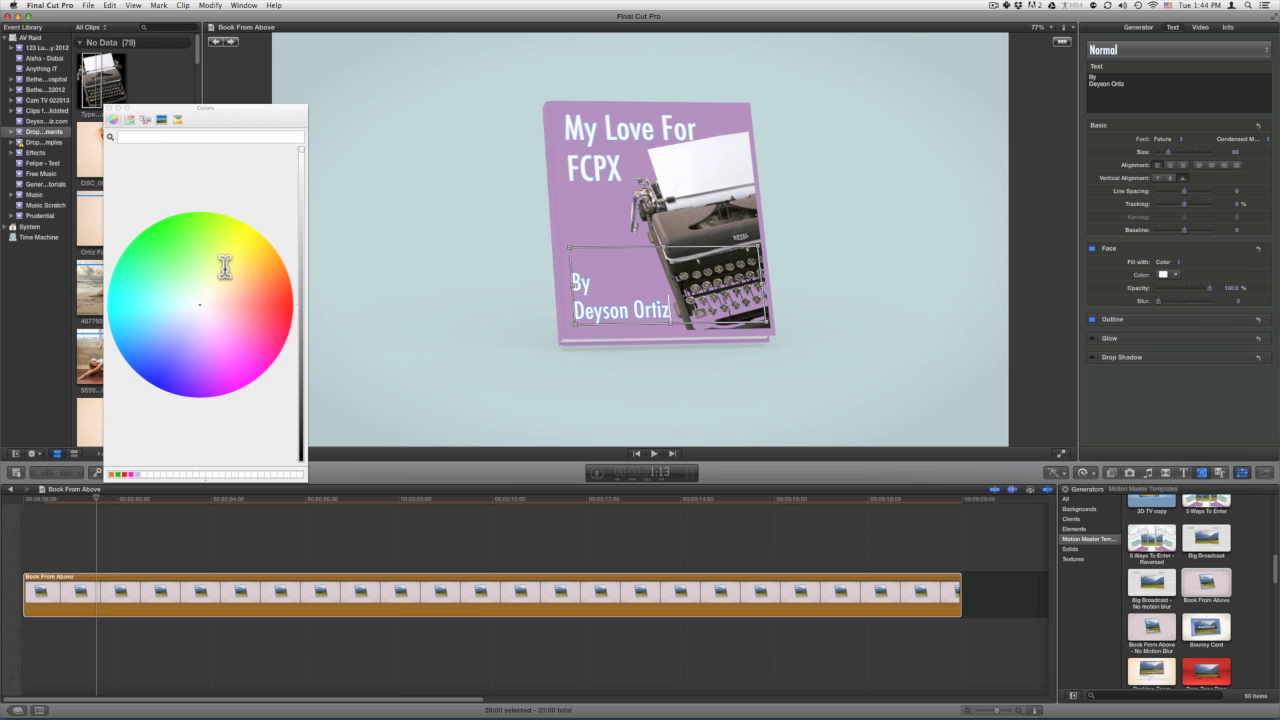
{"action": "left_click", "coordinate": [1164, 274]}
{"action": "left_click", "coordinate": [237, 306]}
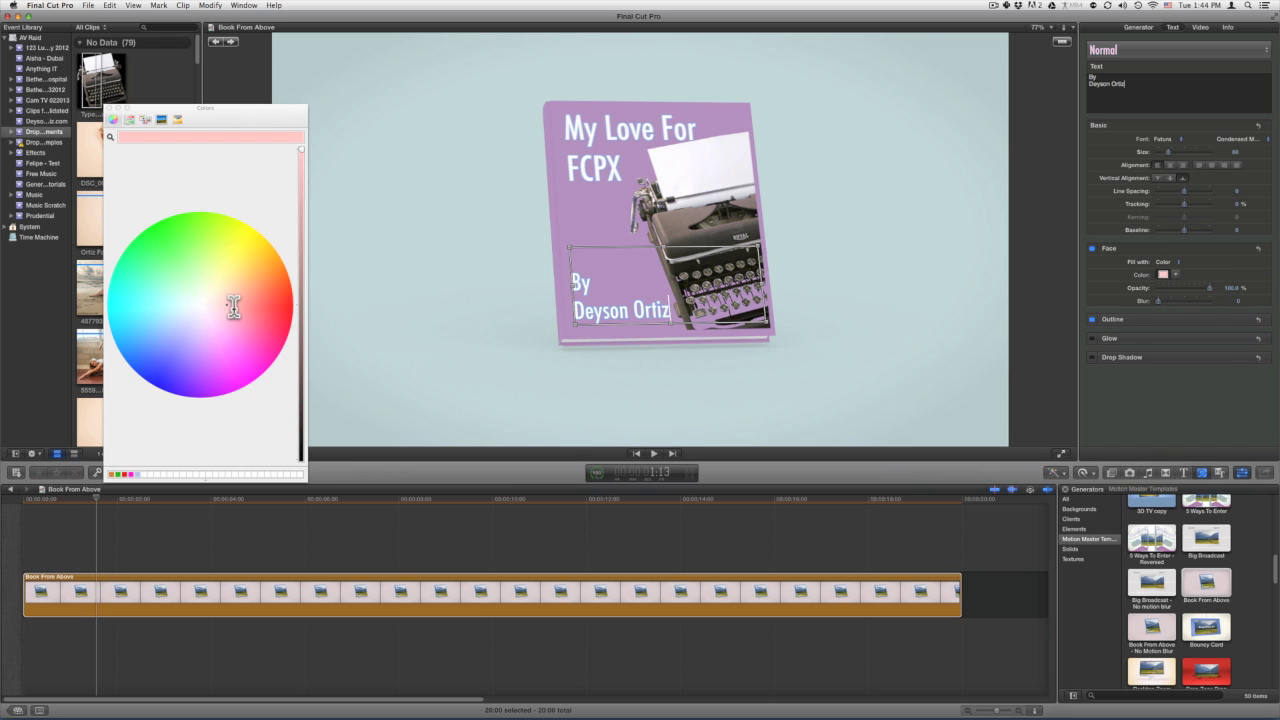
Give the byline a lilac outline colour, close the Colors window, and deselect the clip.
{"action": "left_click", "coordinate": [1238, 321]}
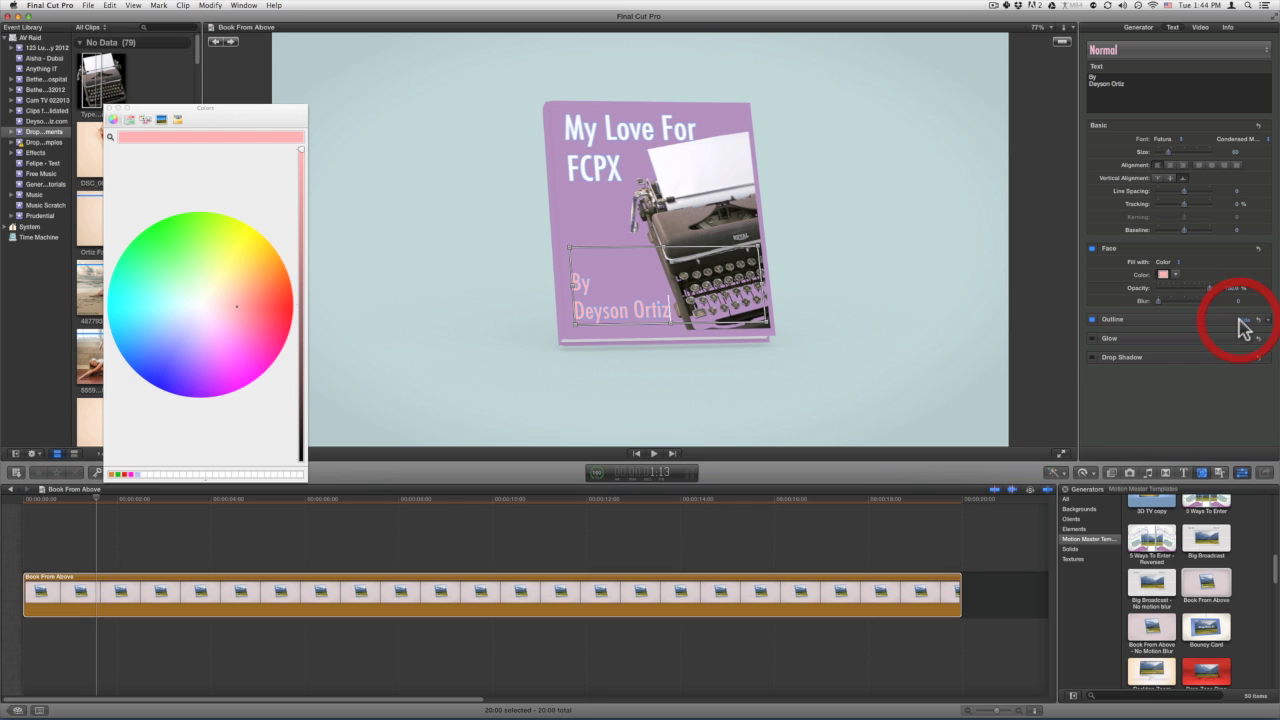
{"action": "left_click", "coordinate": [1165, 346]}
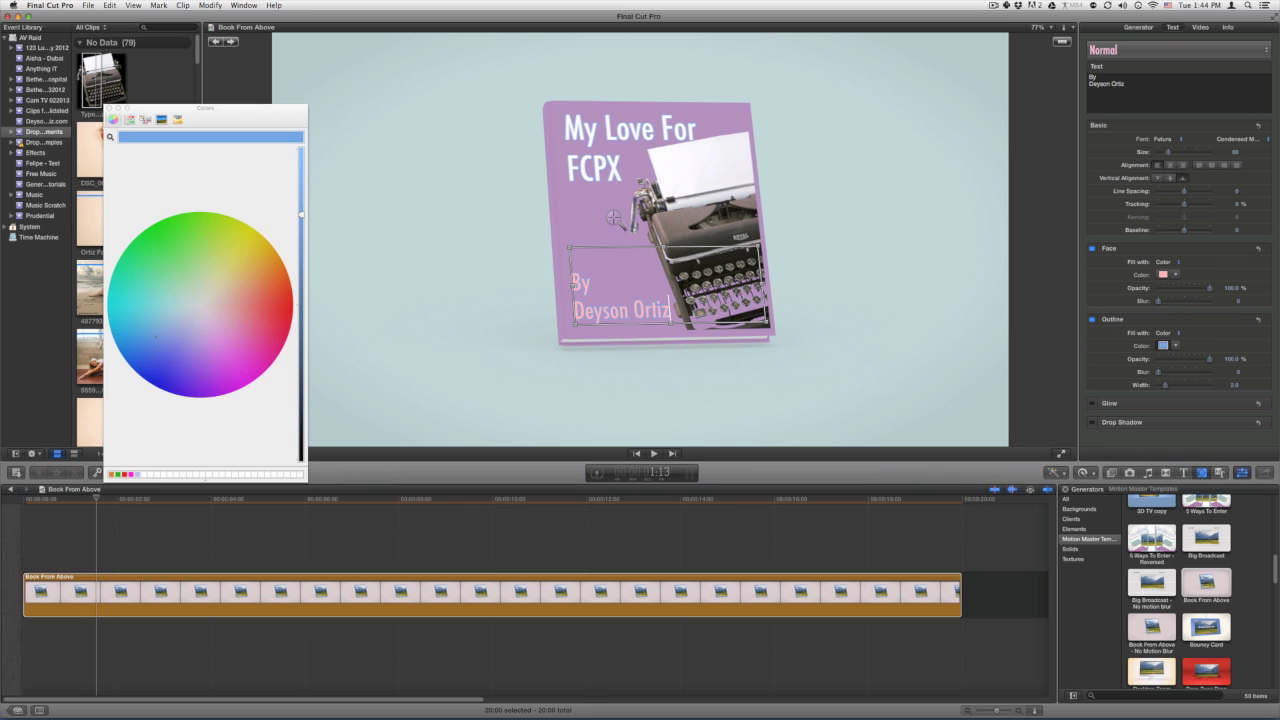
{"action": "left_click", "coordinate": [1164, 275]}
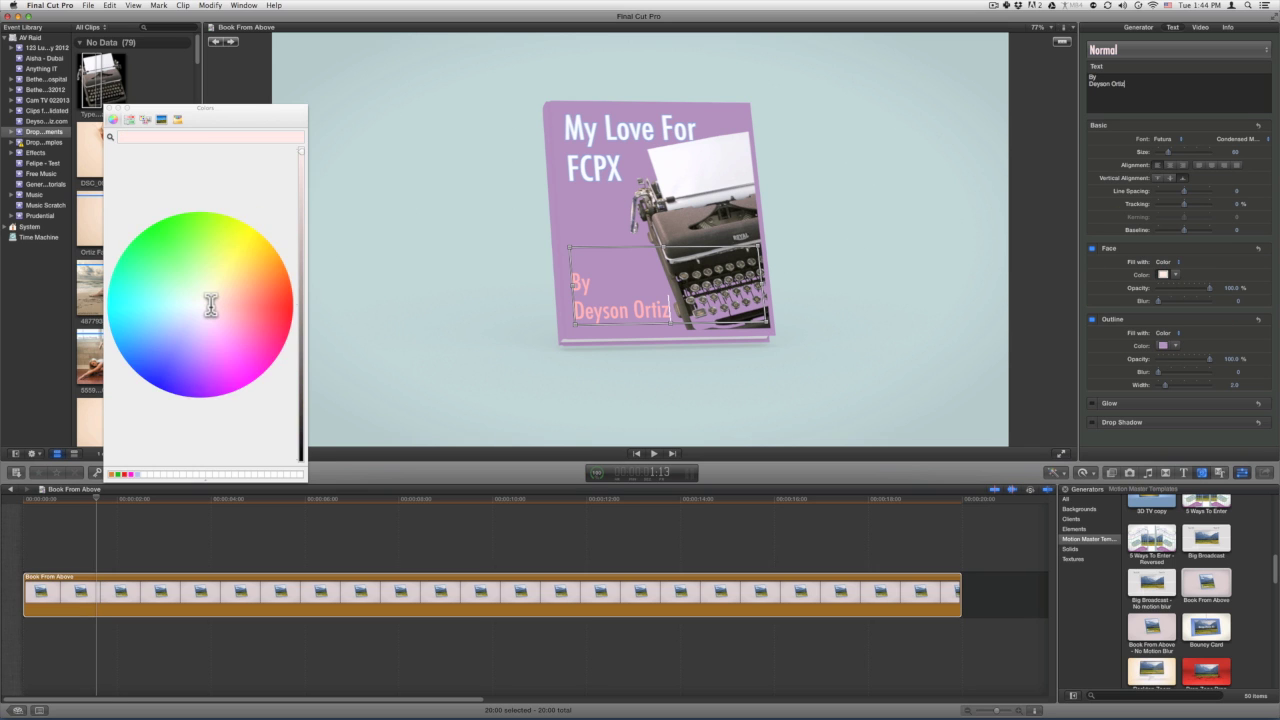
{"action": "left_click", "coordinate": [110, 108]}
{"action": "left_click", "coordinate": [247, 524]}
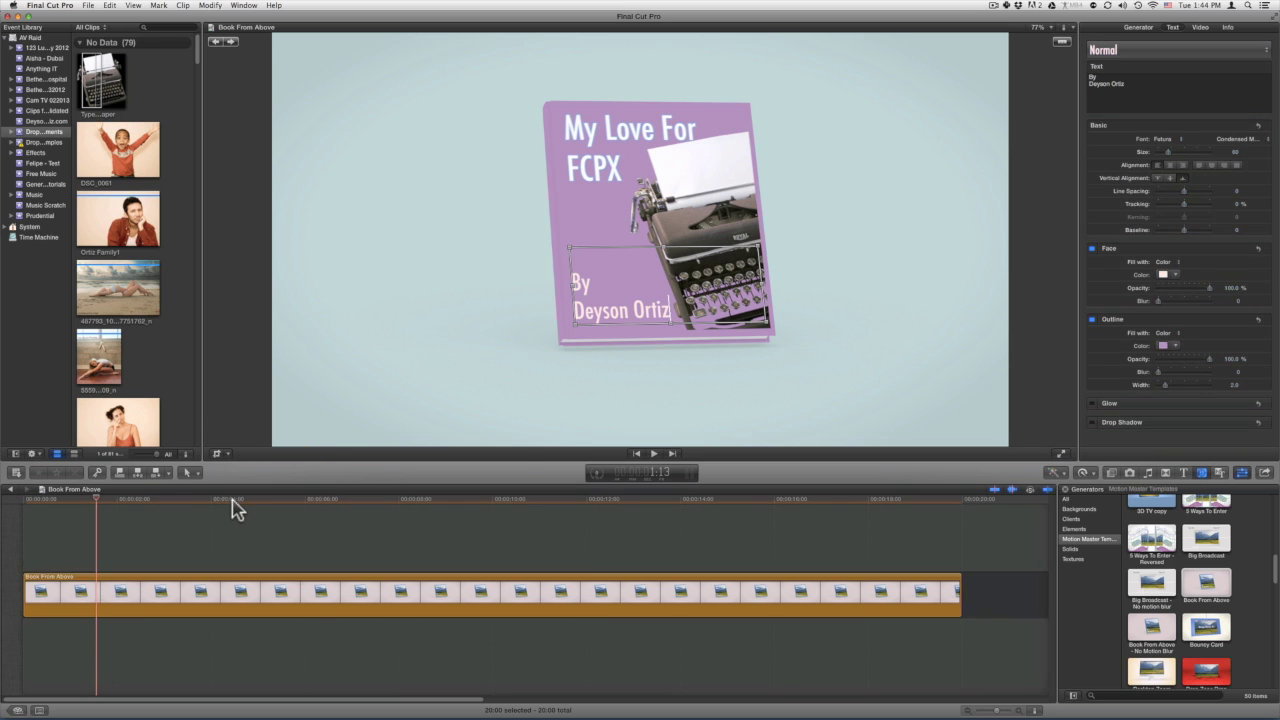
{"action": "left_click", "coordinate": [147, 503]}
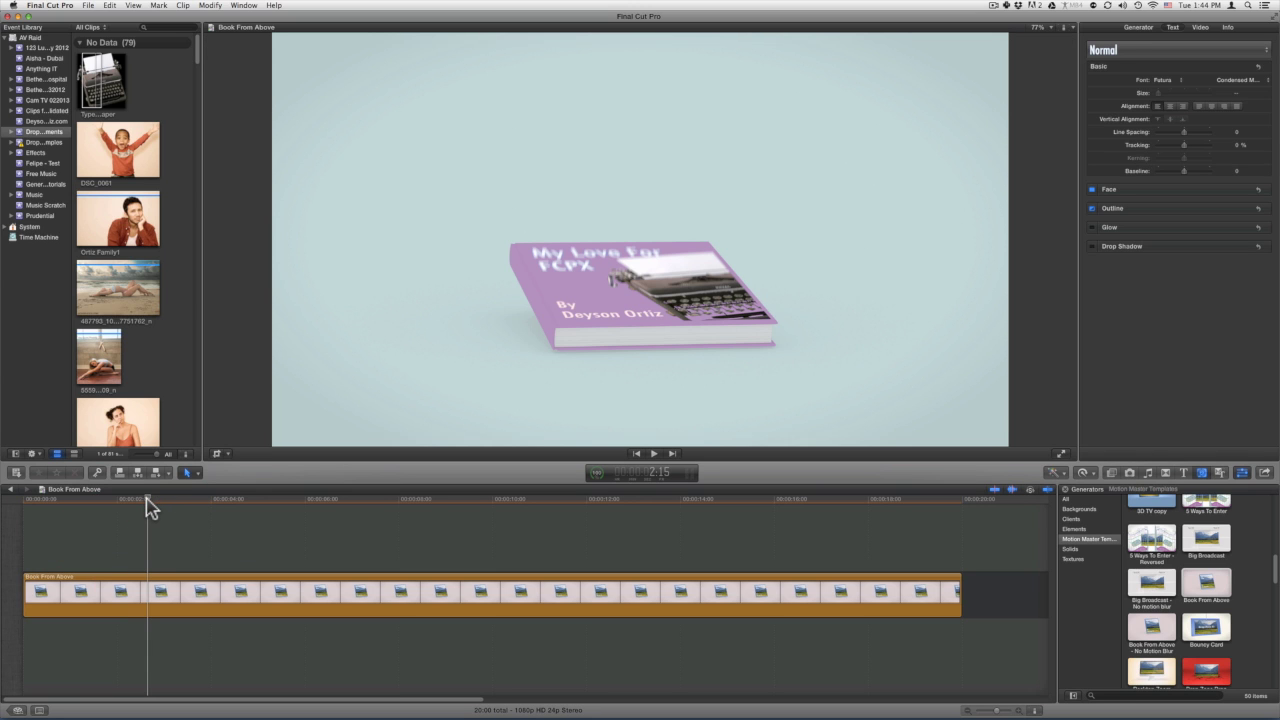
Play the customised book animation full screen with Shift-Command-F.
{"action": "key", "text": "super+shift+f"}
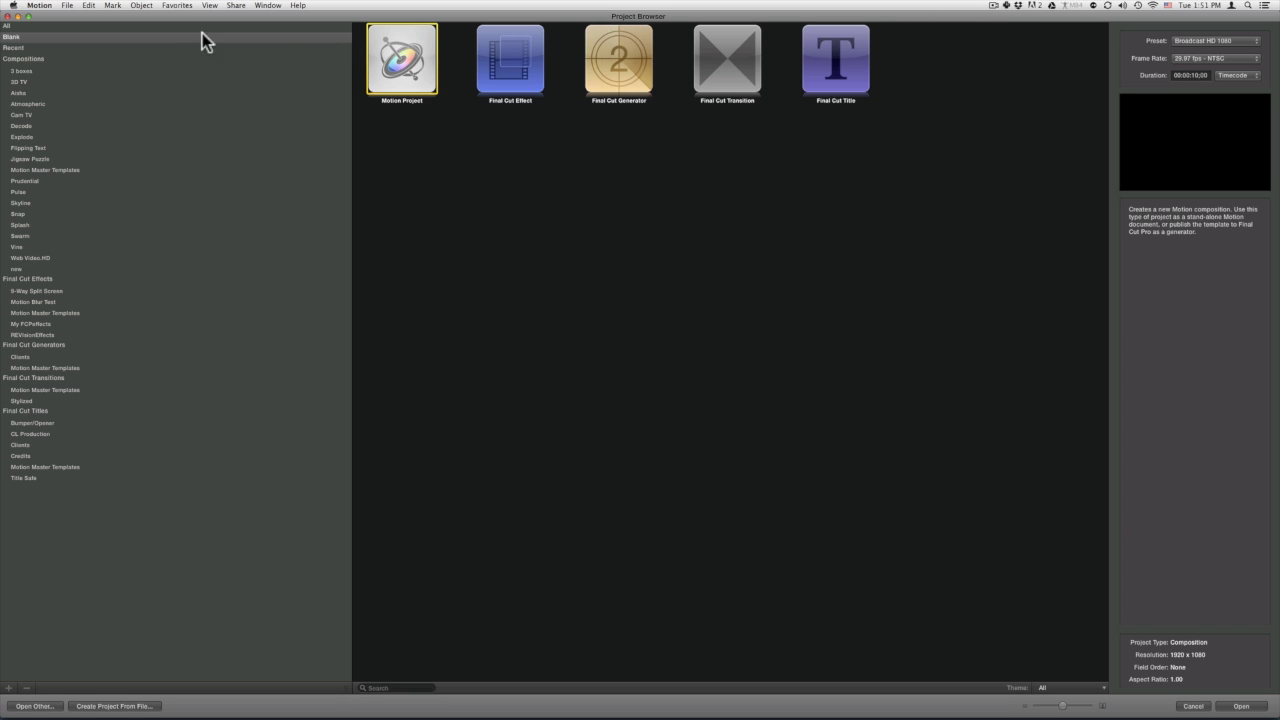
Open the Book From Above template from Final Cut Generators > Motion Master Templates in Motion.
{"action": "left_click", "coordinate": [67, 6]}
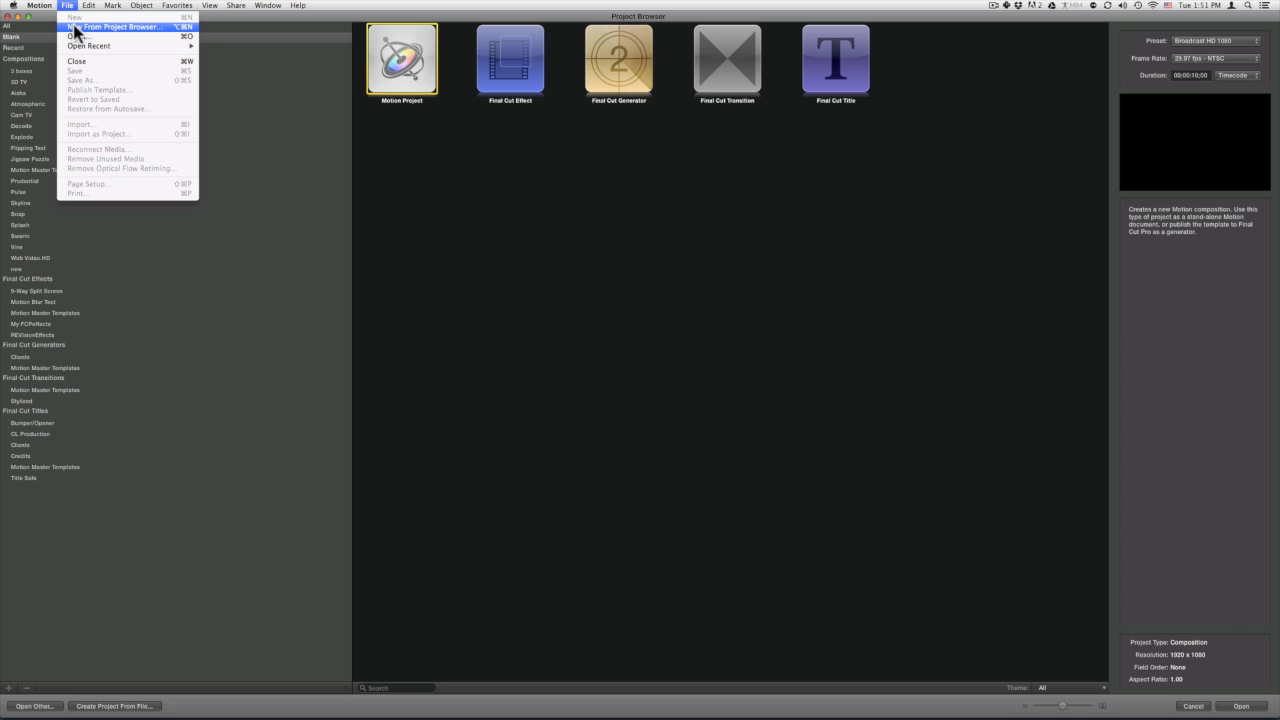
{"action": "left_click", "coordinate": [76, 27]}
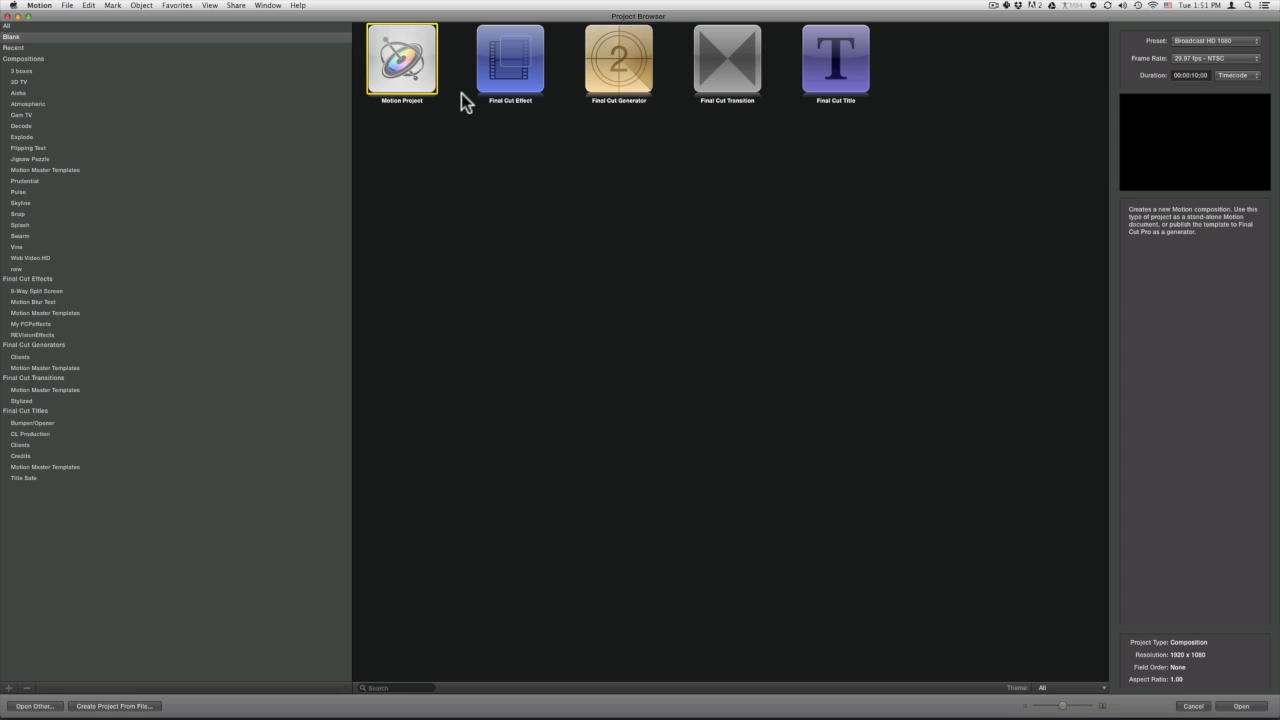
{"action": "left_click", "coordinate": [47, 346]}
{"action": "left_click", "coordinate": [48, 367]}
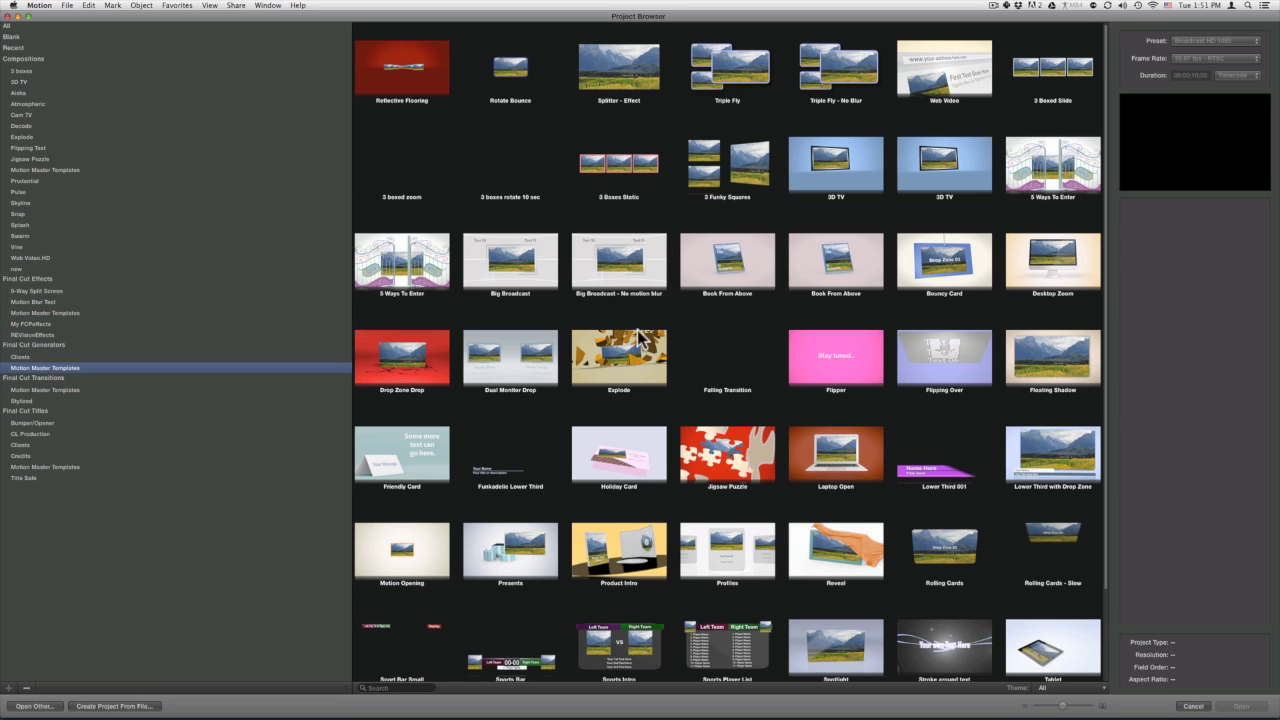
{"action": "left_click", "coordinate": [714, 266]}
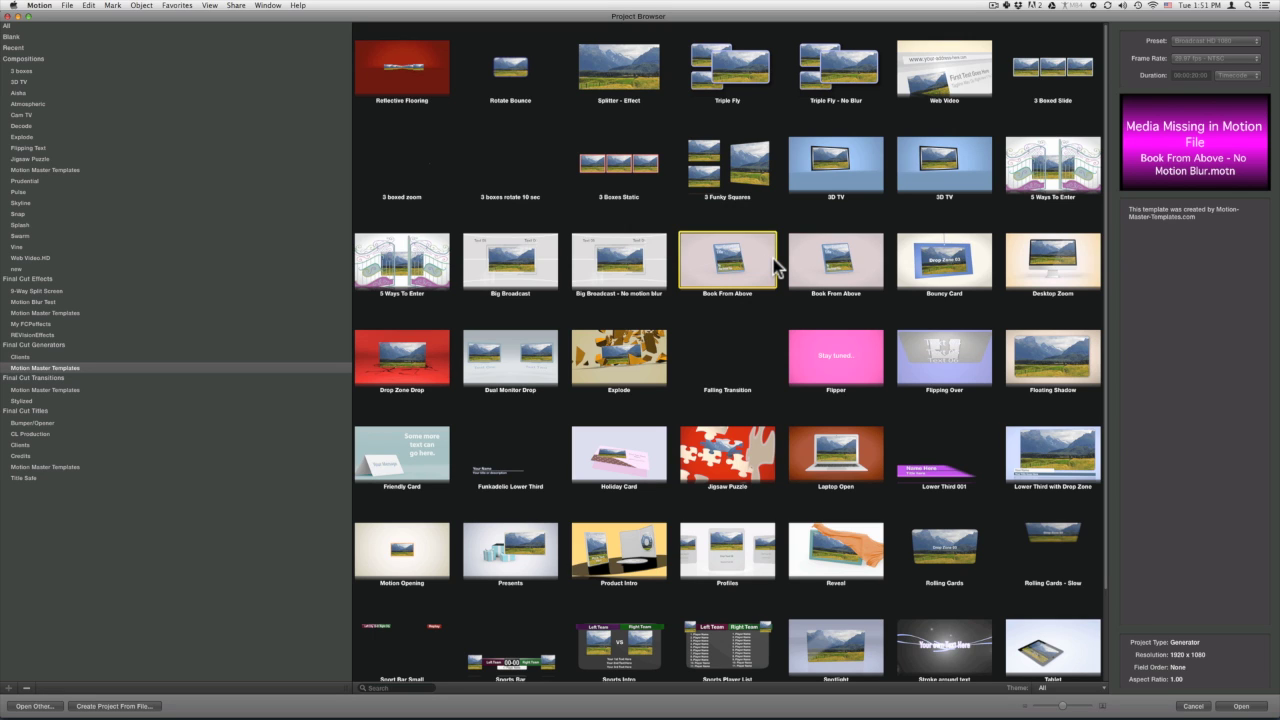
{"action": "left_click", "coordinate": [814, 262]}
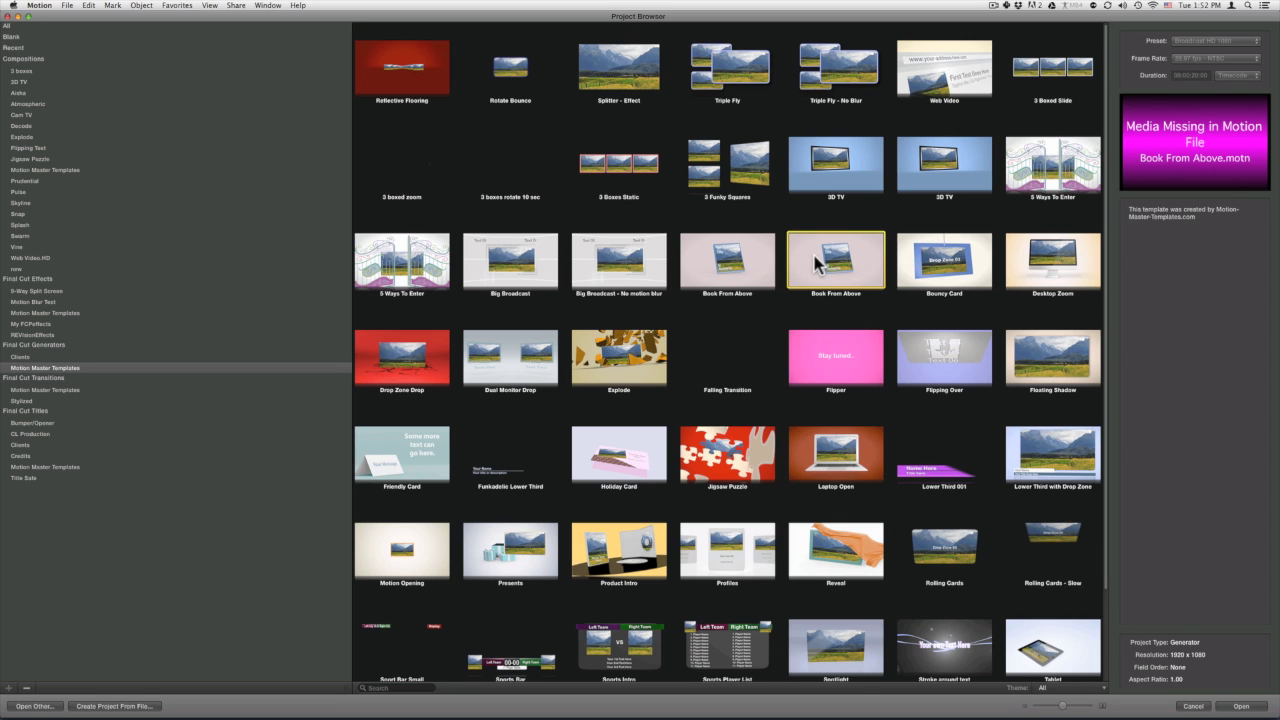
{"action": "left_click", "coordinate": [1240, 706]}
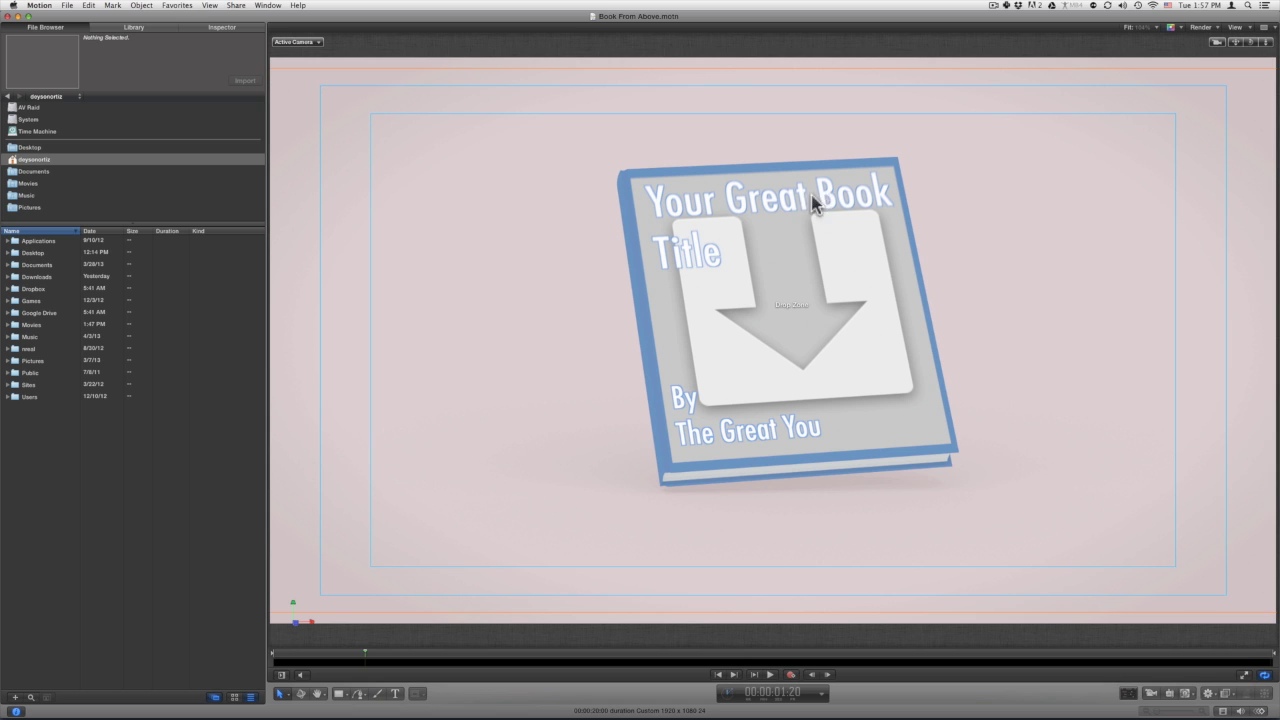
Drag Compass 01 from Library > Content > Images > Traditions into the cover's drop zone.
{"action": "left_click", "coordinate": [133, 27]}
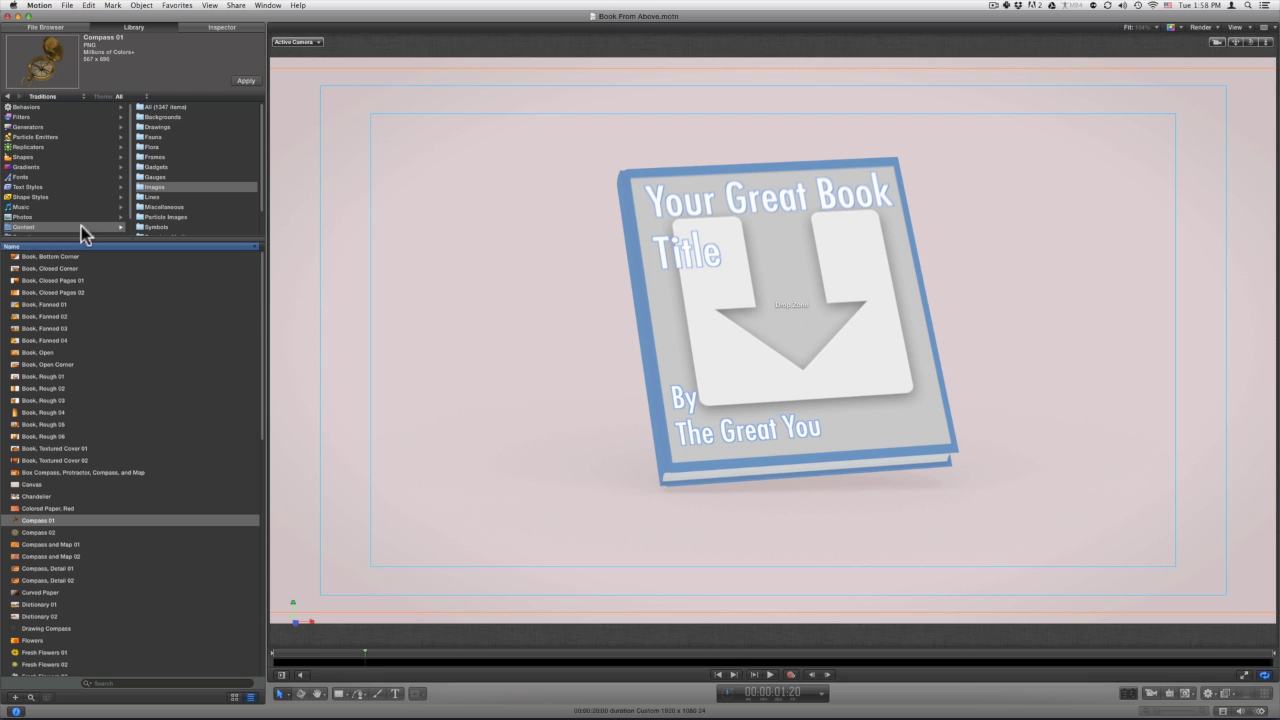
{"action": "left_click", "coordinate": [148, 187]}
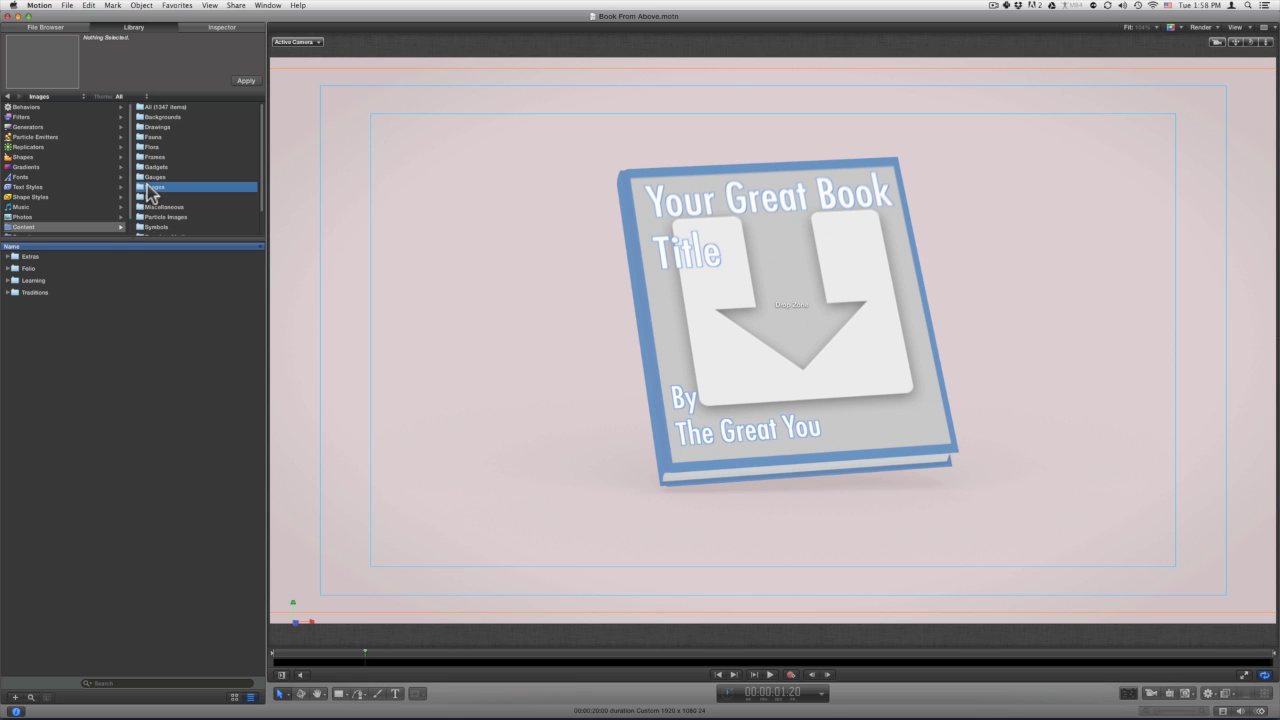
{"action": "double_click", "coordinate": [33, 281]}
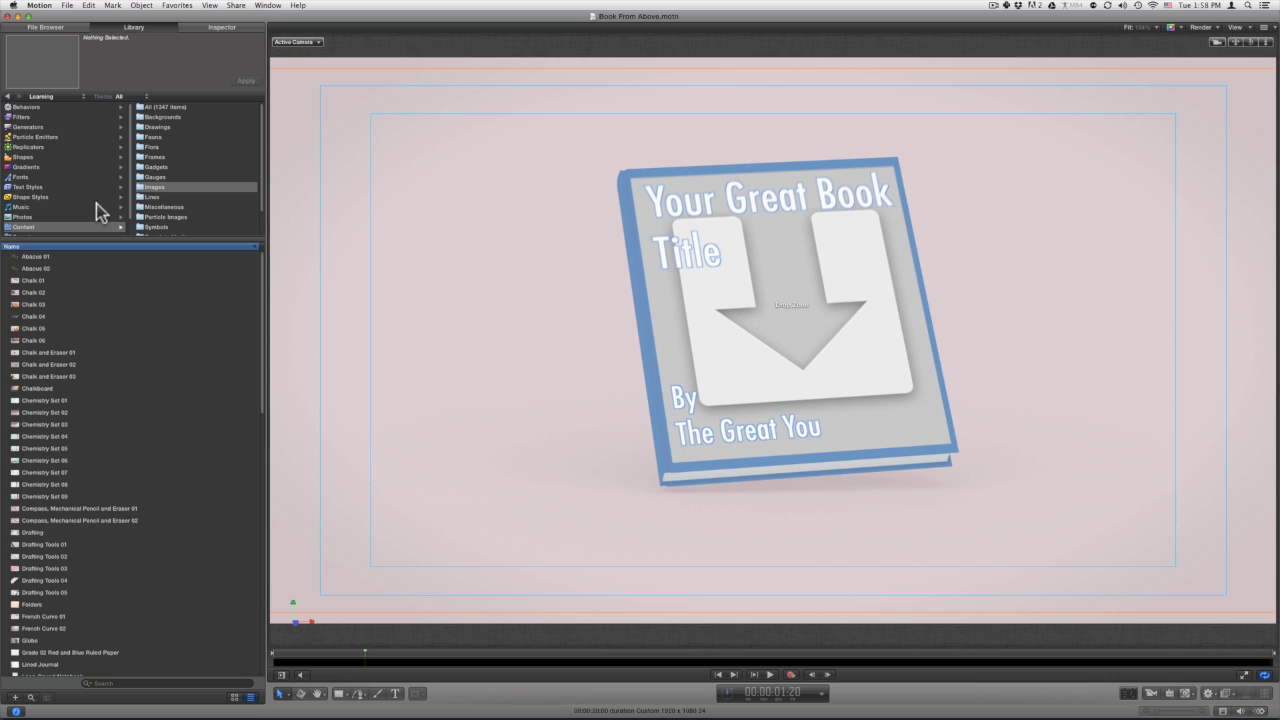
{"action": "left_click", "coordinate": [142, 188]}
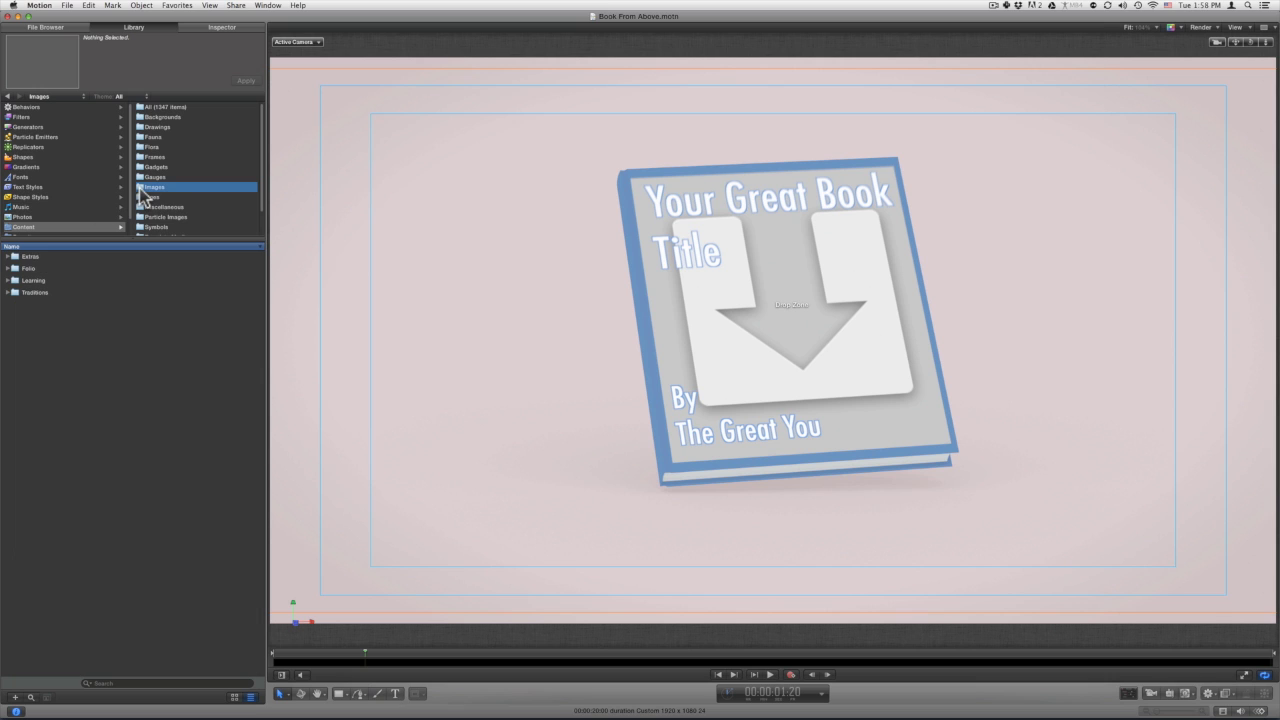
{"action": "double_click", "coordinate": [33, 292]}
{"action": "scroll", "coordinate": [35, 440], "scroll_direction": "down", "scroll_amount": 3}
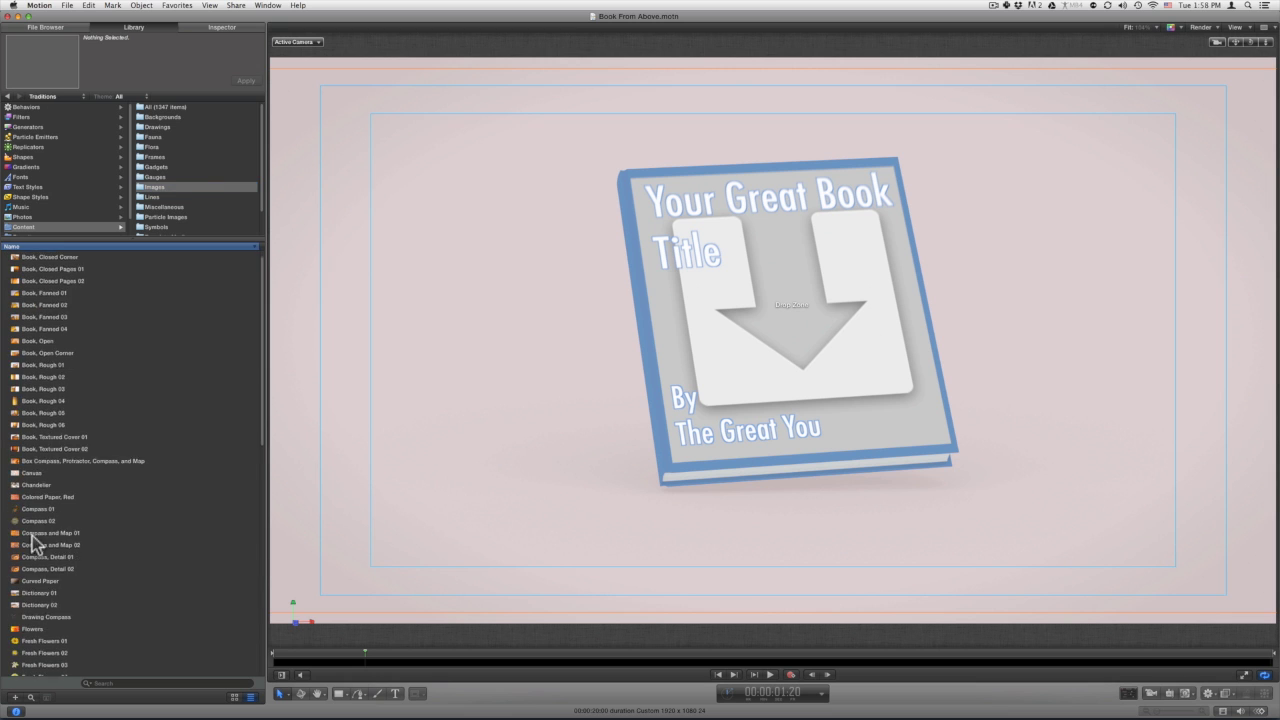
{"action": "left_click_drag", "start_coordinate": [34, 455], "coordinate": [824, 365]}
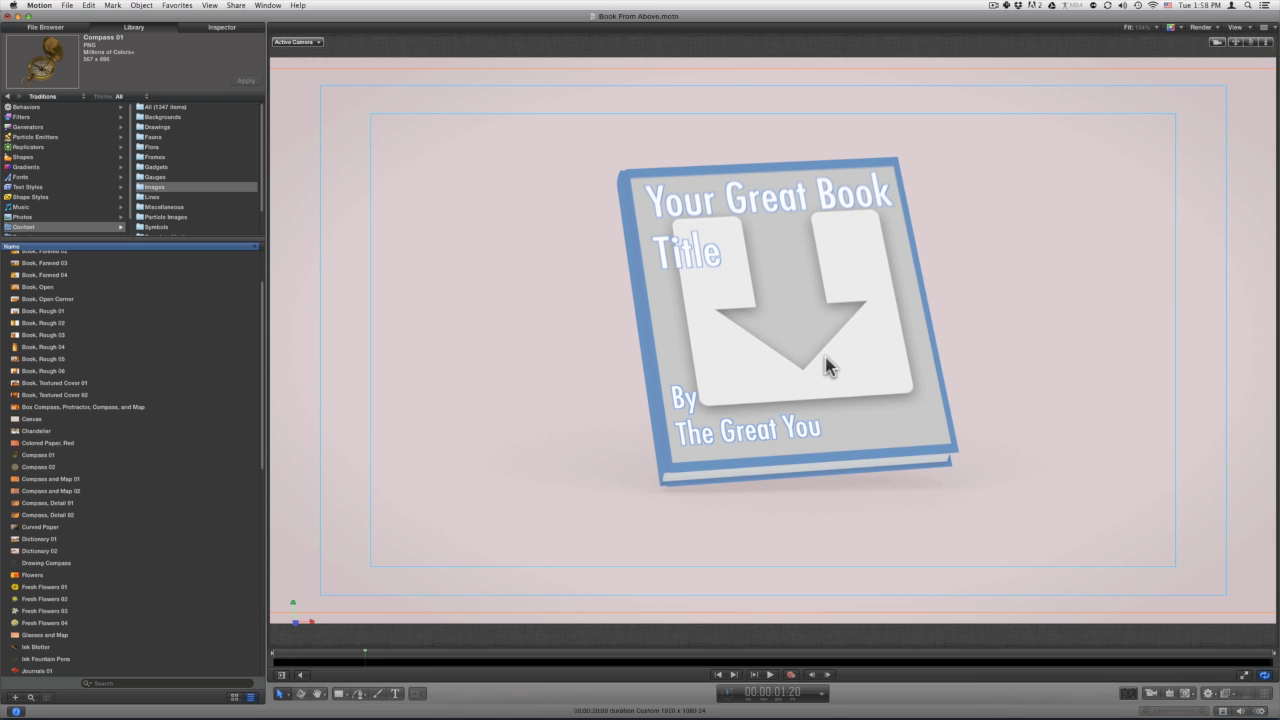
{"action": "left_click", "coordinate": [66, 5]}
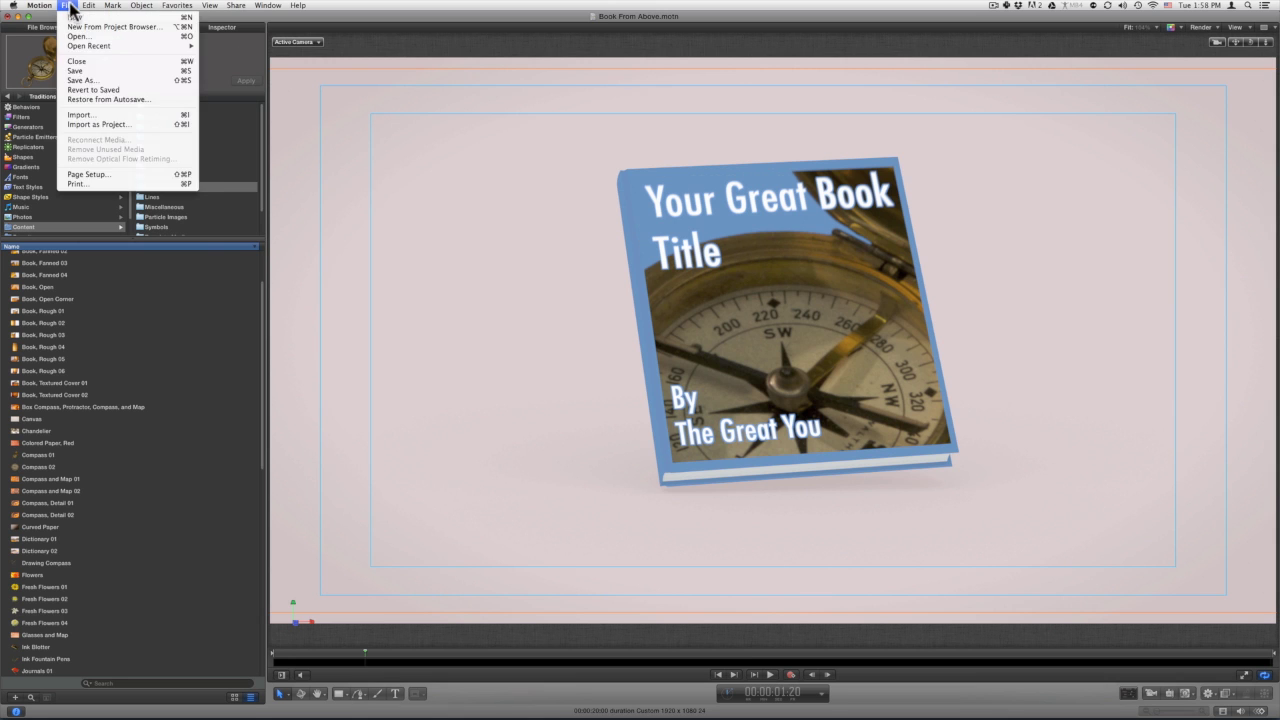
Show the Published Parameters and scale the compass image down to about 37%.
{"action": "mouse_move", "coordinate": [91, 8]}
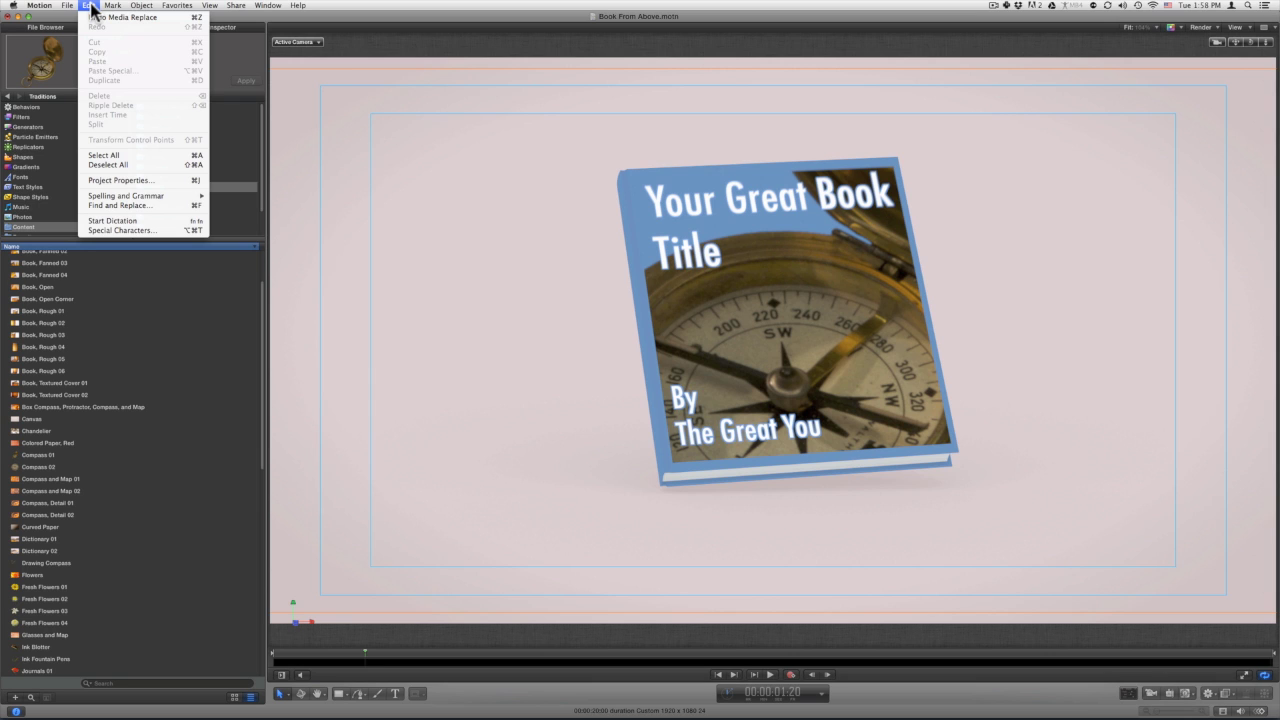
{"action": "left_click", "coordinate": [107, 179]}
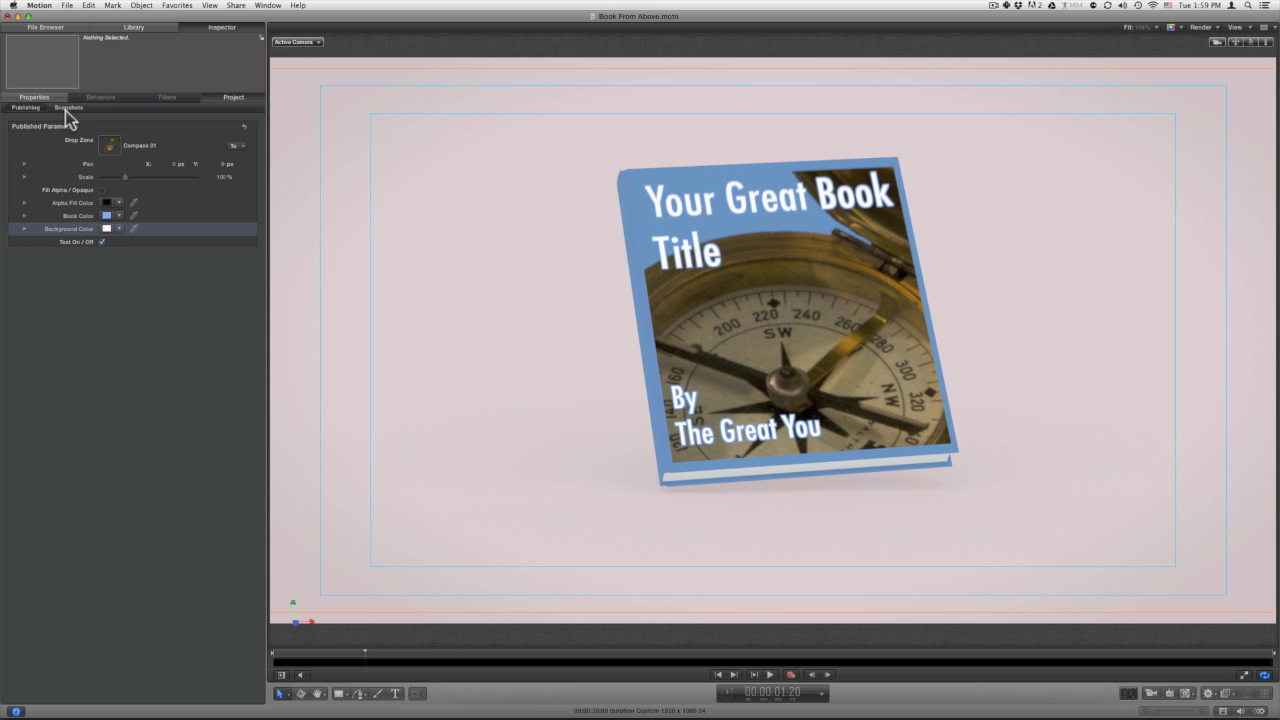
{"action": "left_click_drag", "start_coordinate": [125, 176], "coordinate": [114, 174]}
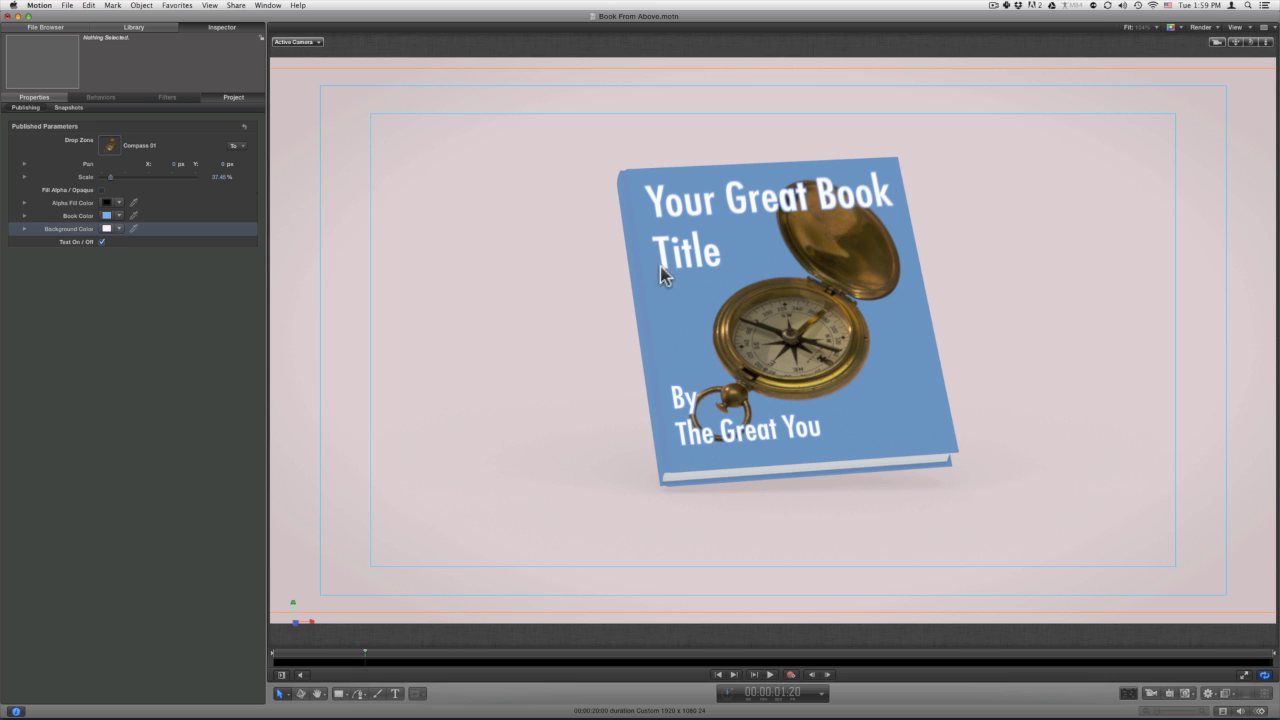
Try Fill Alpha/Opaque with a tan fill colour, then switch it back off.
{"action": "left_click", "coordinate": [102, 190]}
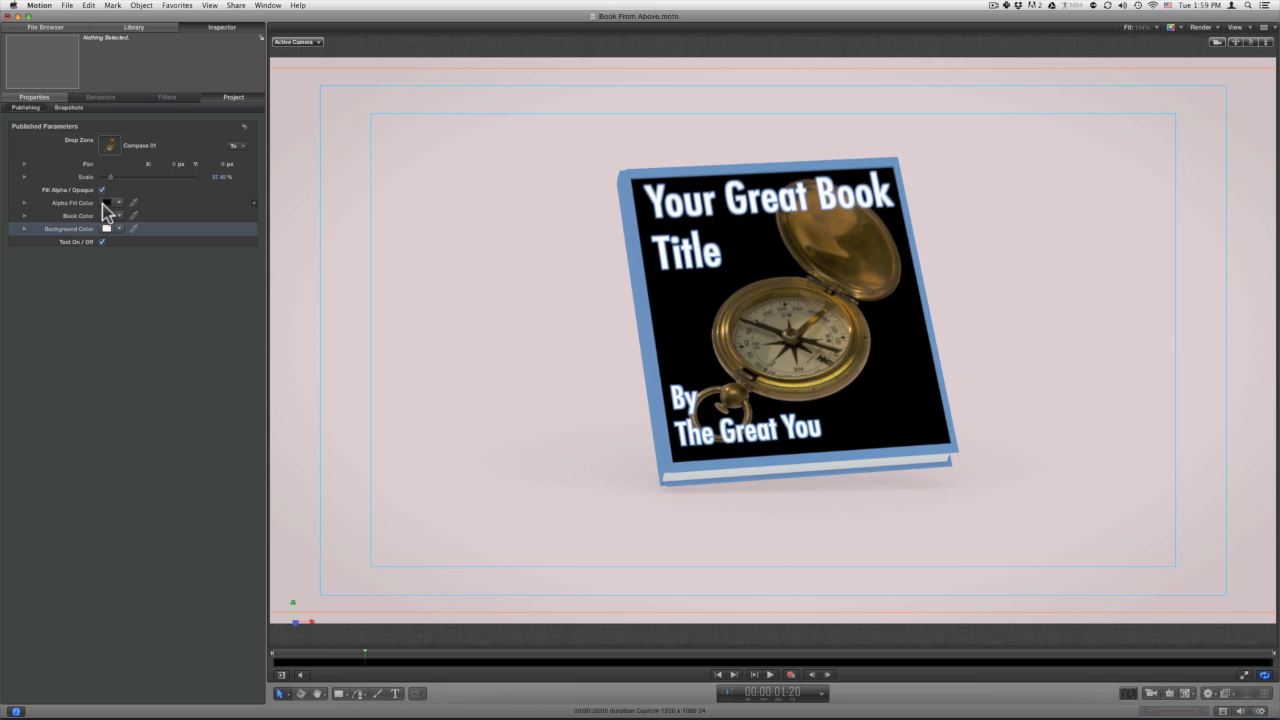
{"action": "left_click", "coordinate": [104, 204]}
{"action": "left_click", "coordinate": [357, 209]}
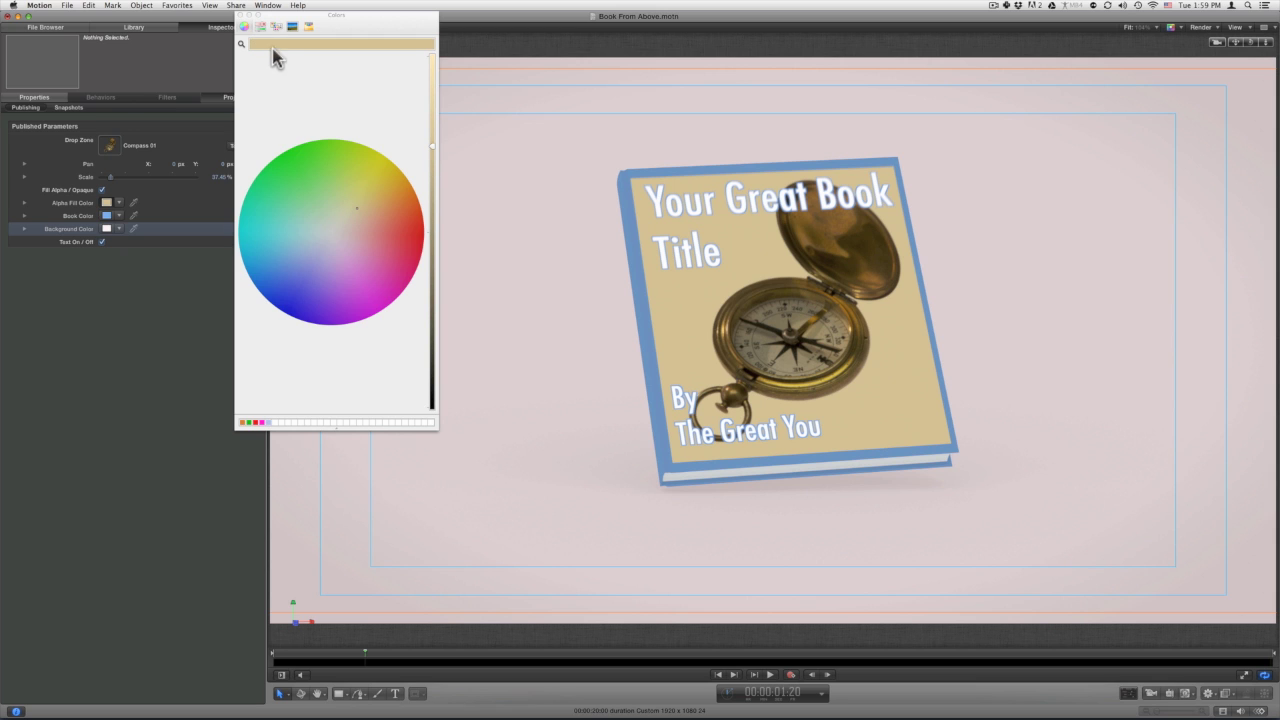
{"action": "left_click", "coordinate": [239, 15]}
{"action": "left_click", "coordinate": [102, 189]}
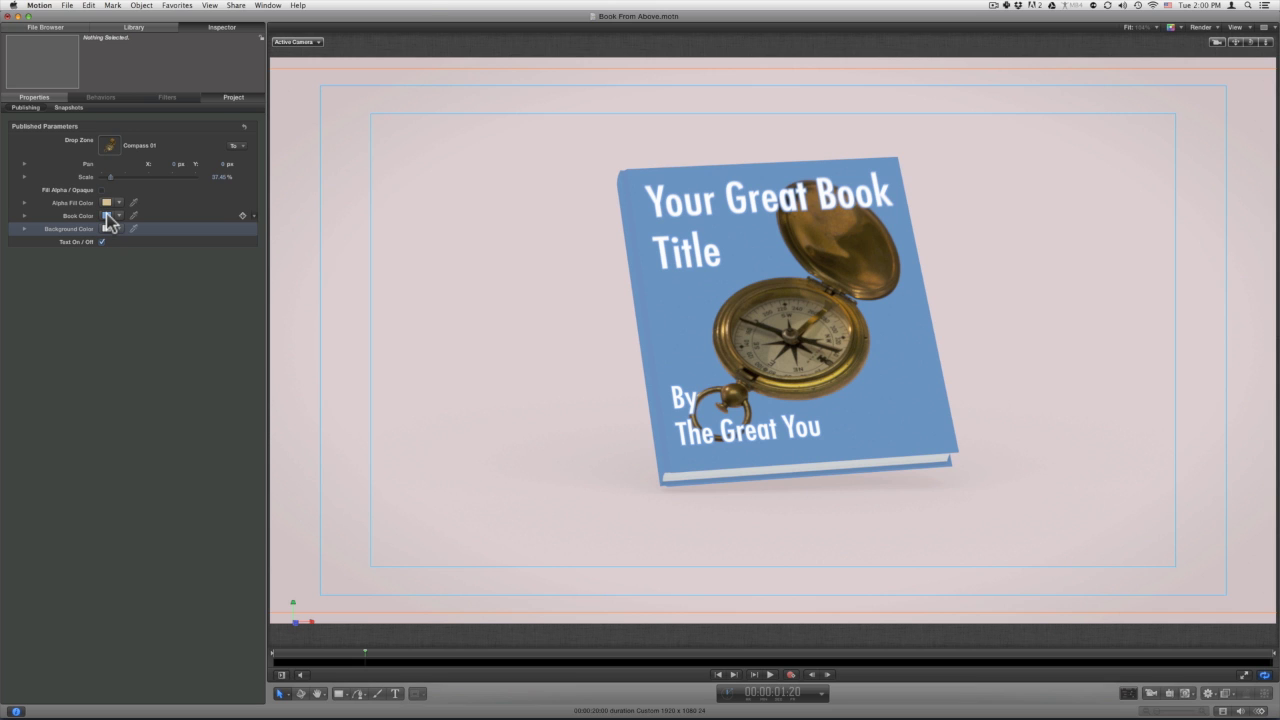
Set the Book Color to tan and the Background Color to light blue.
{"action": "left_click", "coordinate": [106, 215]}
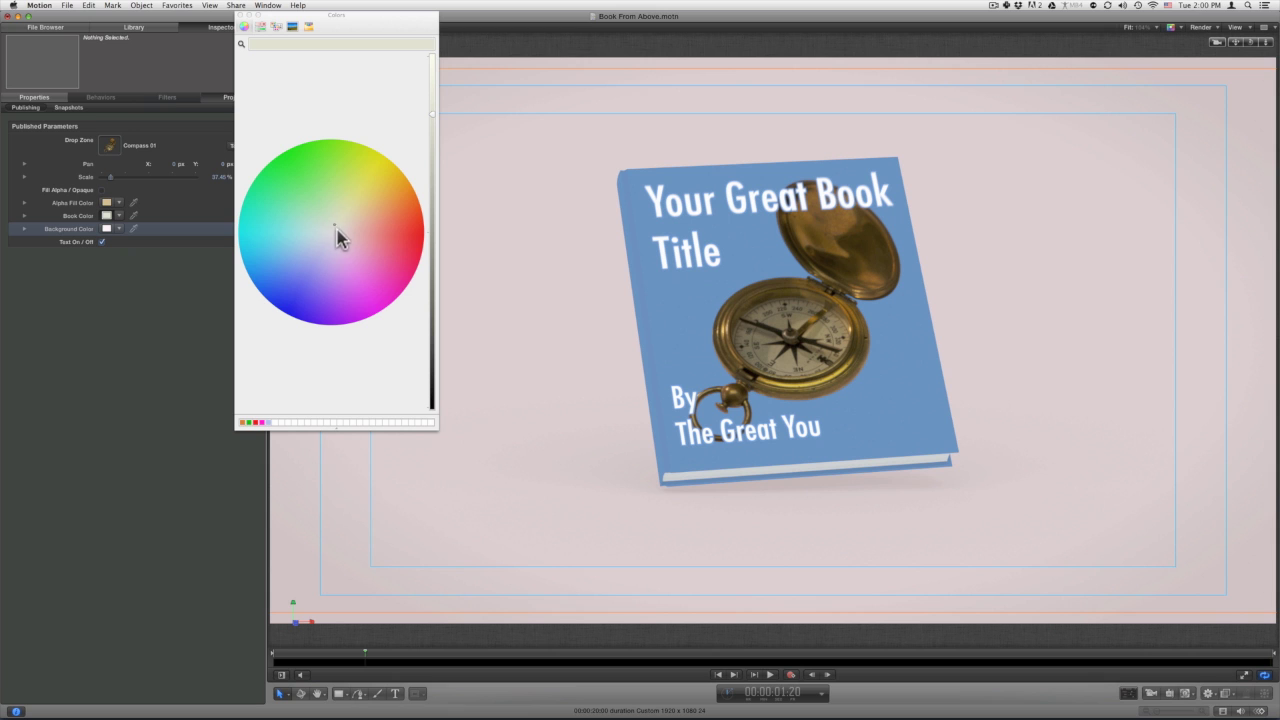
{"action": "left_click_drag", "start_coordinate": [343, 193], "coordinate": [370, 216]}
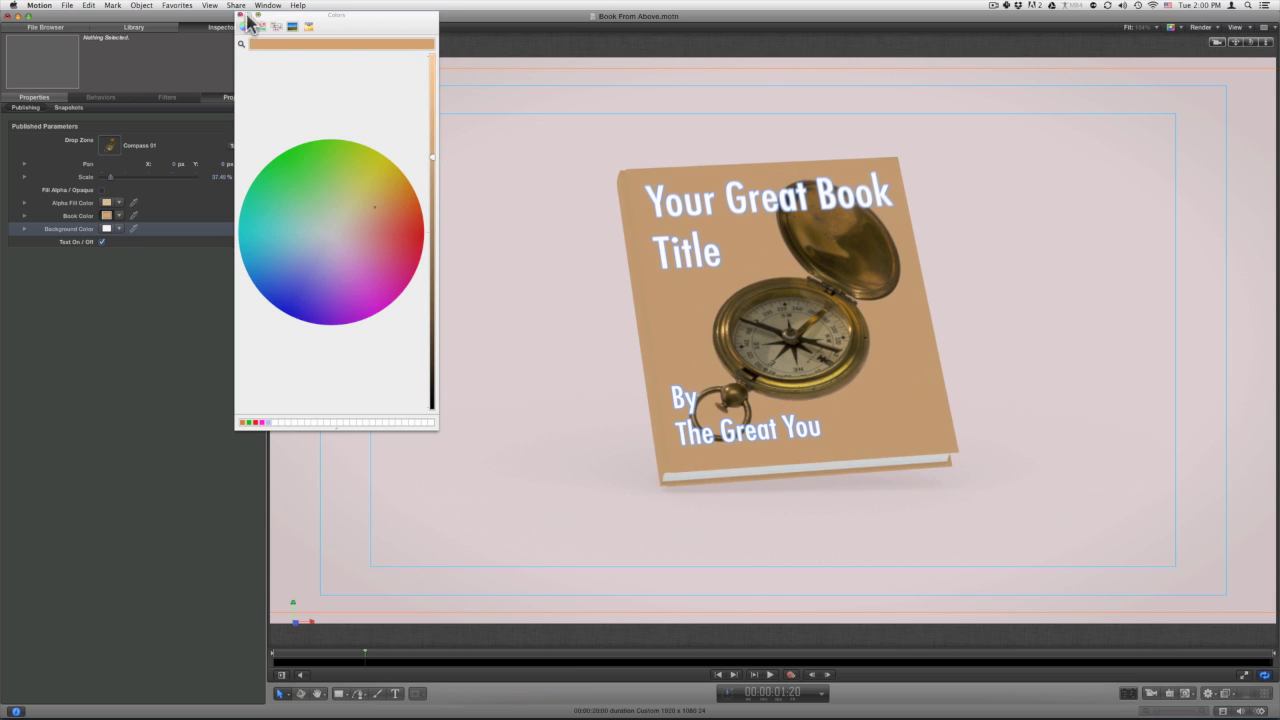
{"action": "left_click", "coordinate": [240, 15]}
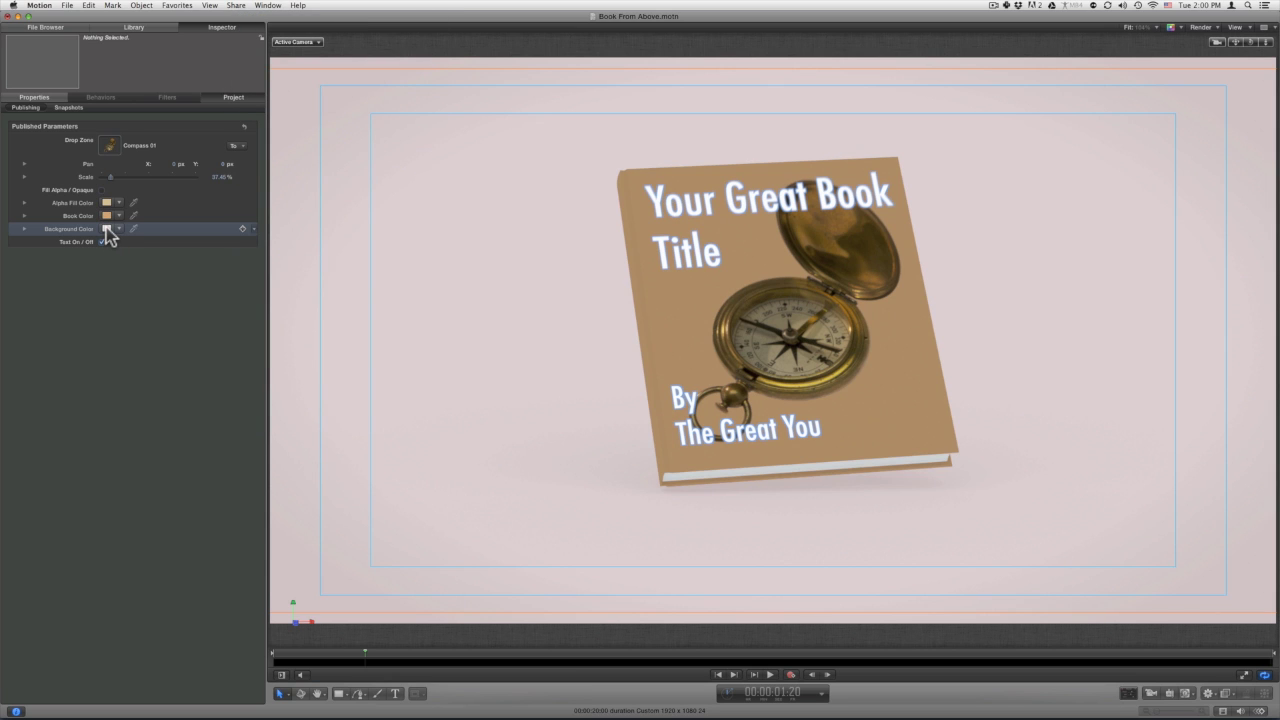
{"action": "left_click", "coordinate": [106, 228]}
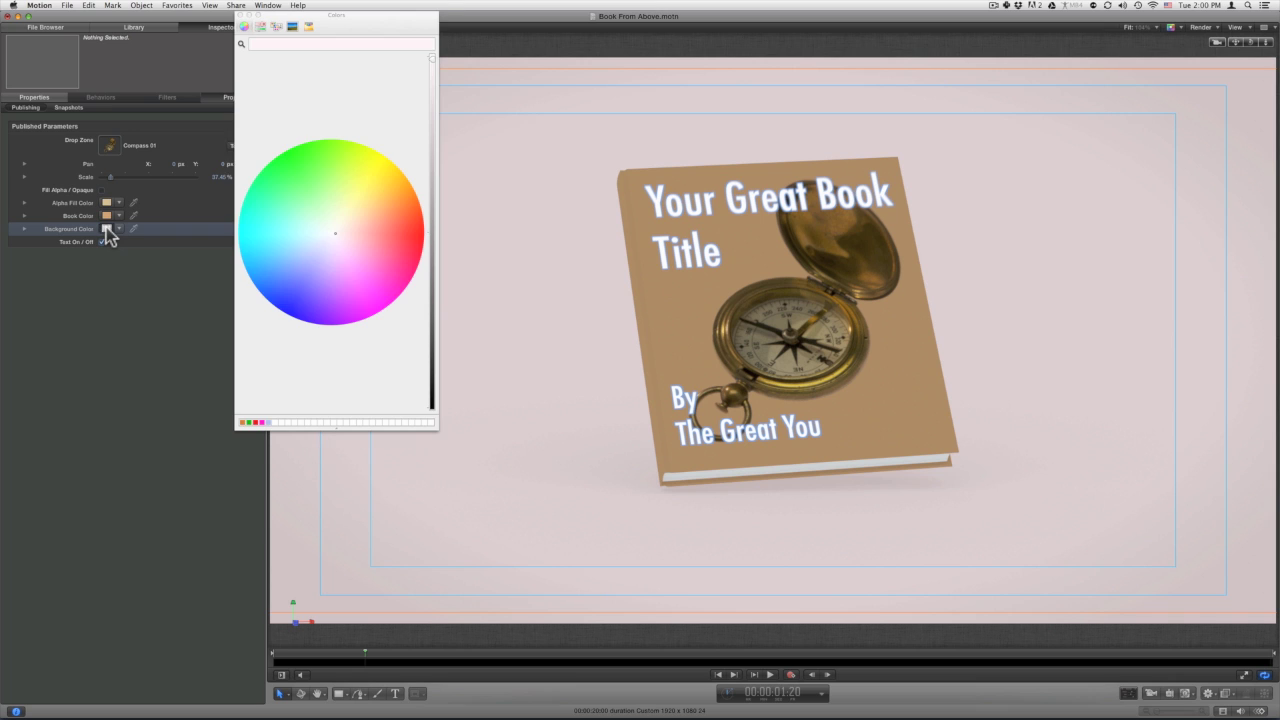
{"action": "left_click", "coordinate": [312, 243]}
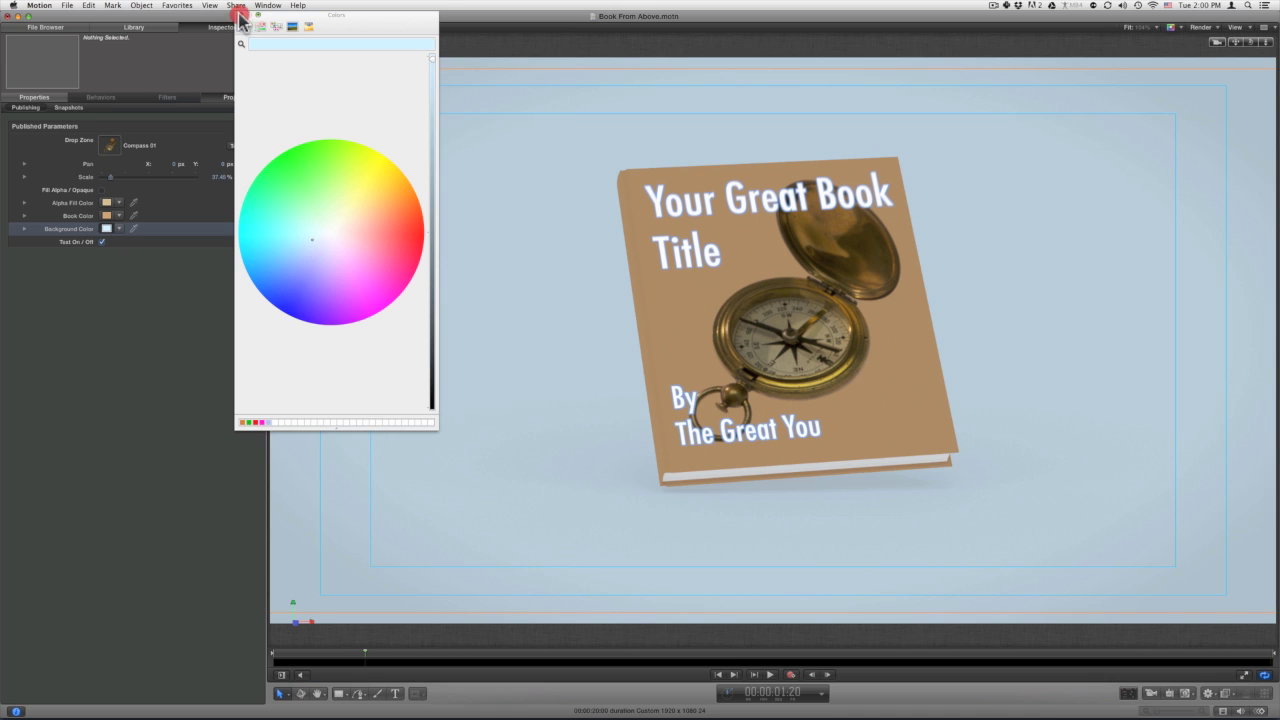
{"action": "left_click", "coordinate": [240, 15]}
Lighten the Book Color to a pale beige tan.
{"action": "left_click", "coordinate": [106, 215]}
{"action": "left_click_drag", "start_coordinate": [361, 209], "coordinate": [343, 229]}
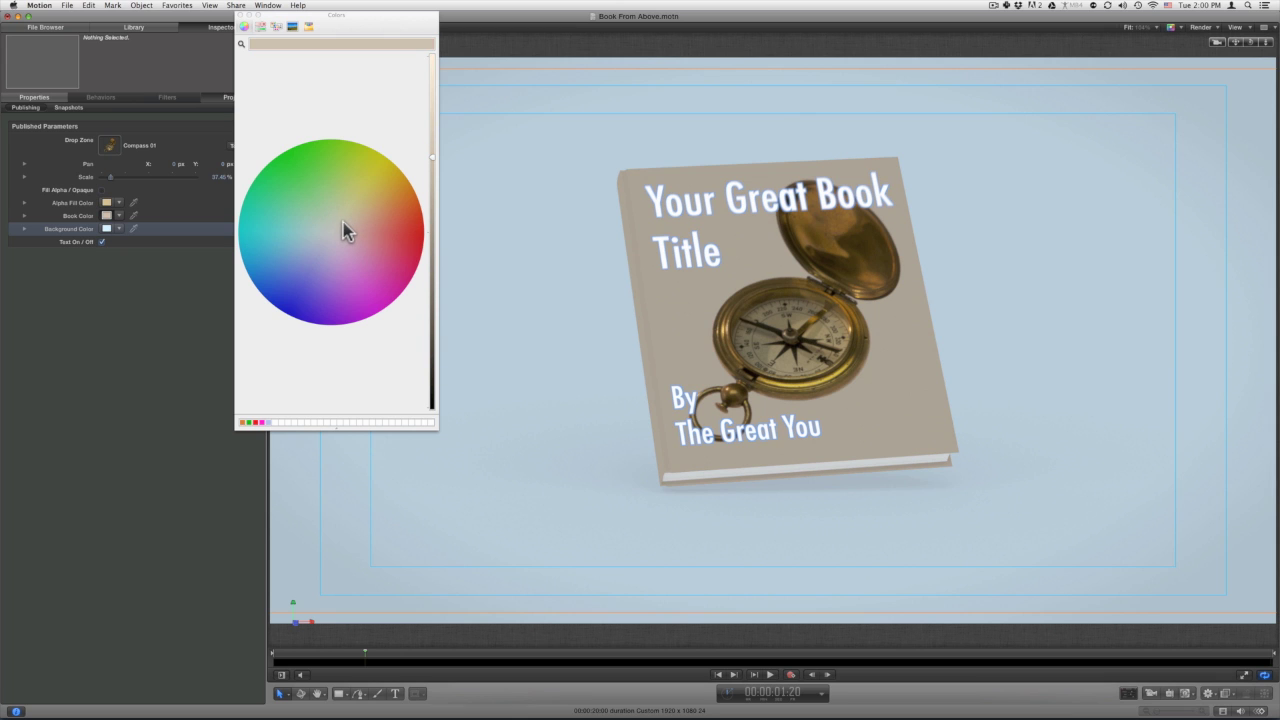
{"action": "left_click_drag", "start_coordinate": [429, 114], "coordinate": [434, 90]}
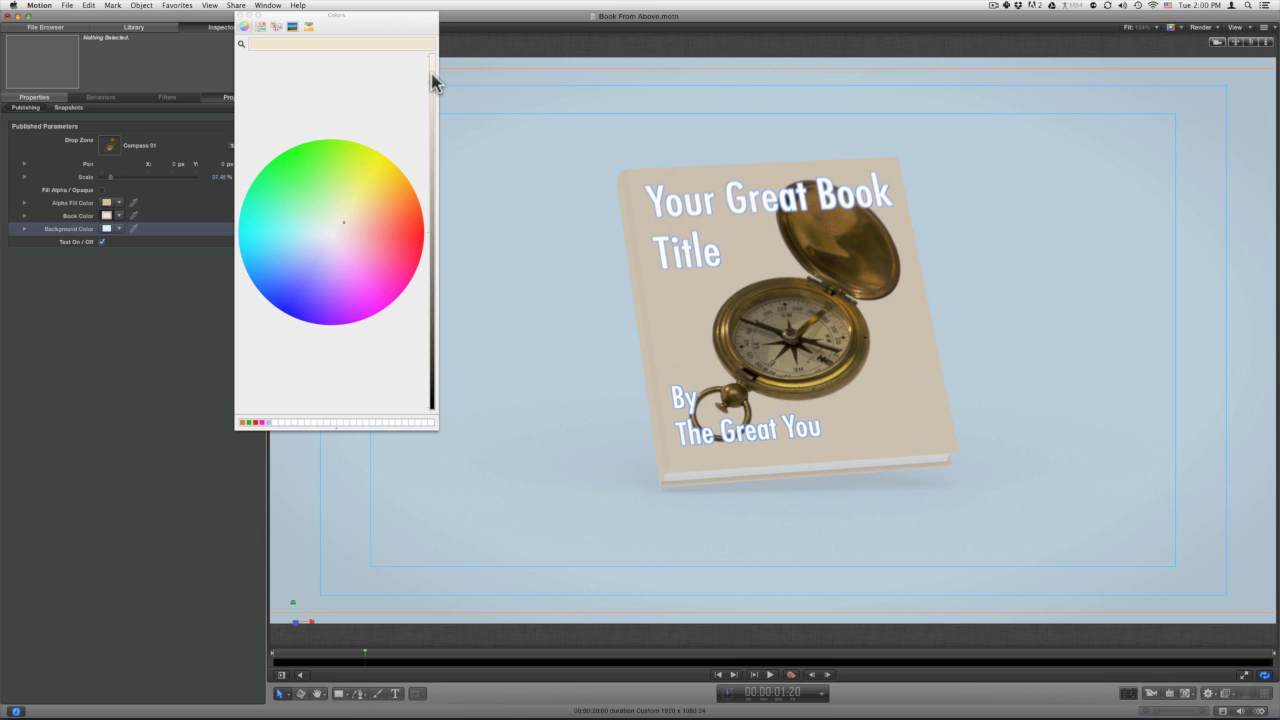
{"action": "left_click", "coordinate": [242, 15]}
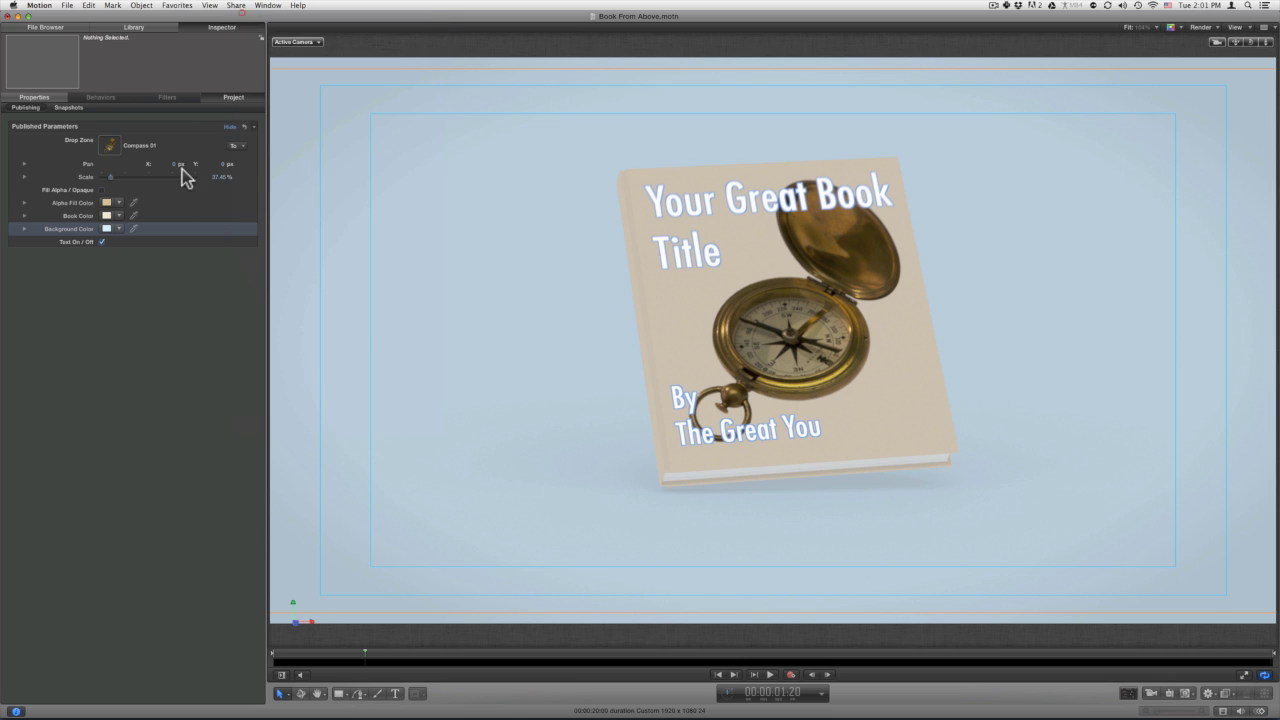
Replace 'Great' with 'Amazing' so the title reads 'Your Amazing Book Title'.
{"action": "left_click", "coordinate": [101, 242]}
{"action": "left_click", "coordinate": [101, 242]}
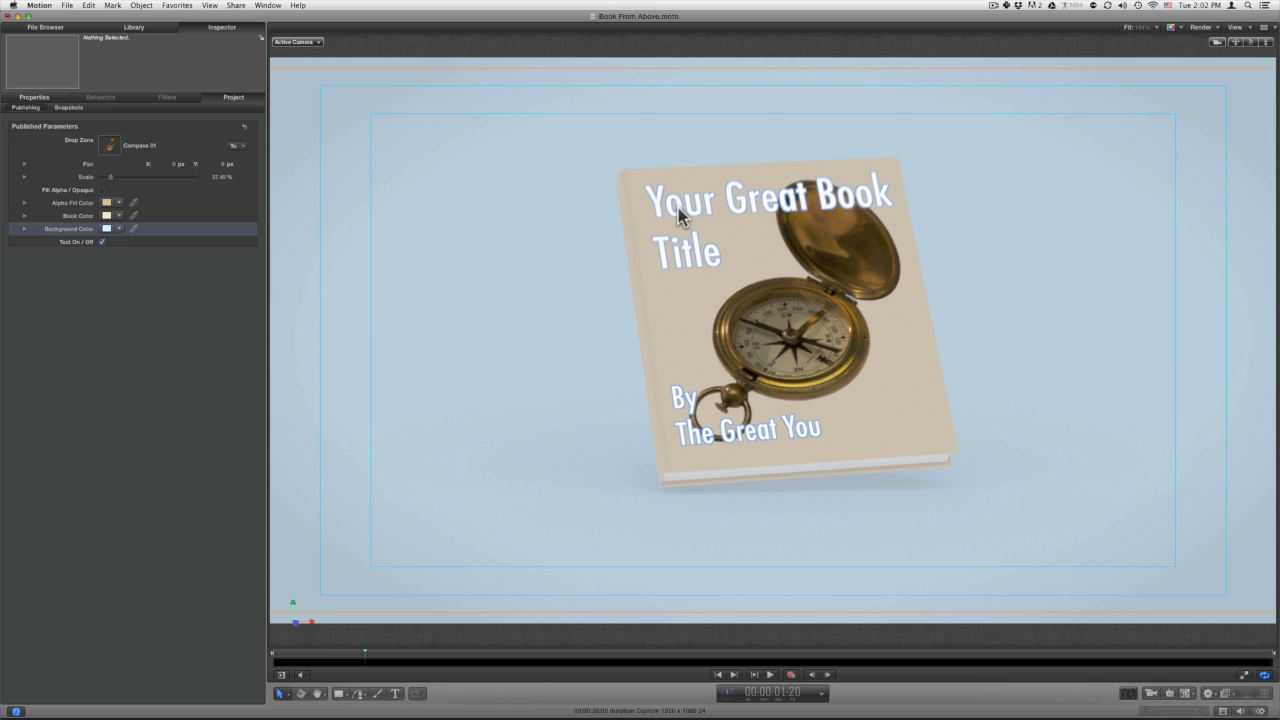
{"action": "double_click", "coordinate": [678, 215]}
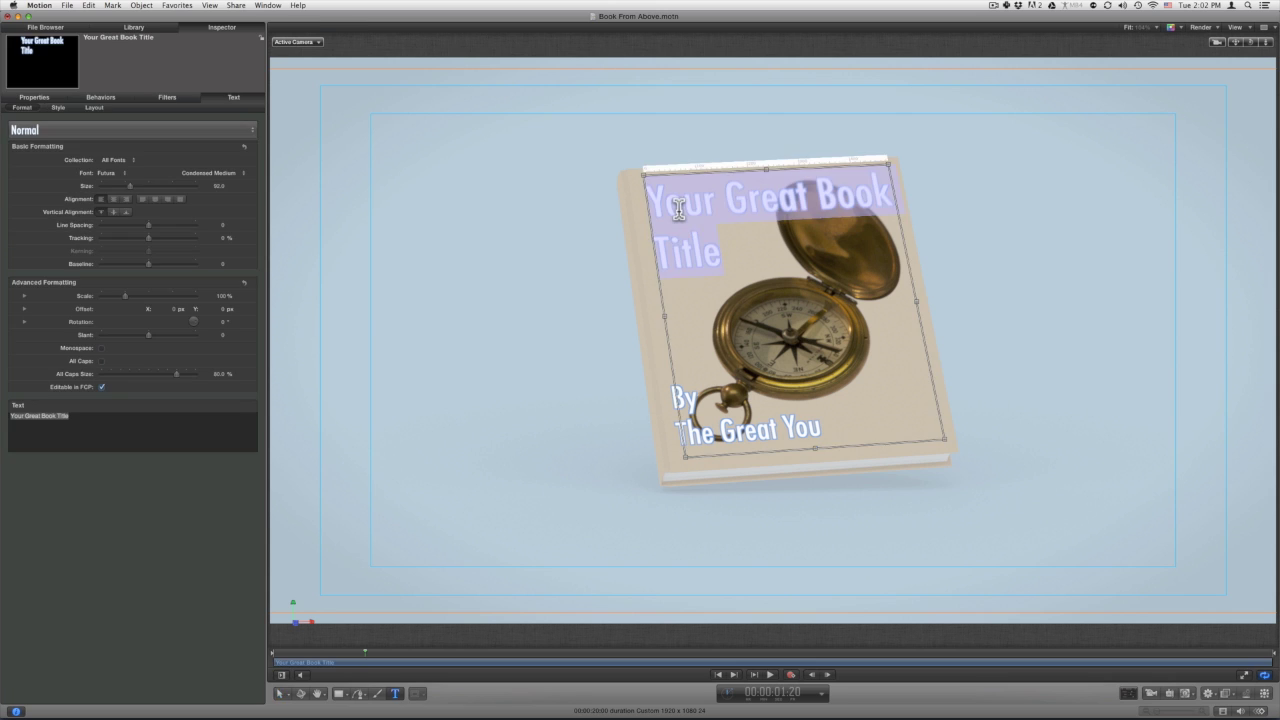
{"action": "left_click", "coordinate": [77, 425]}
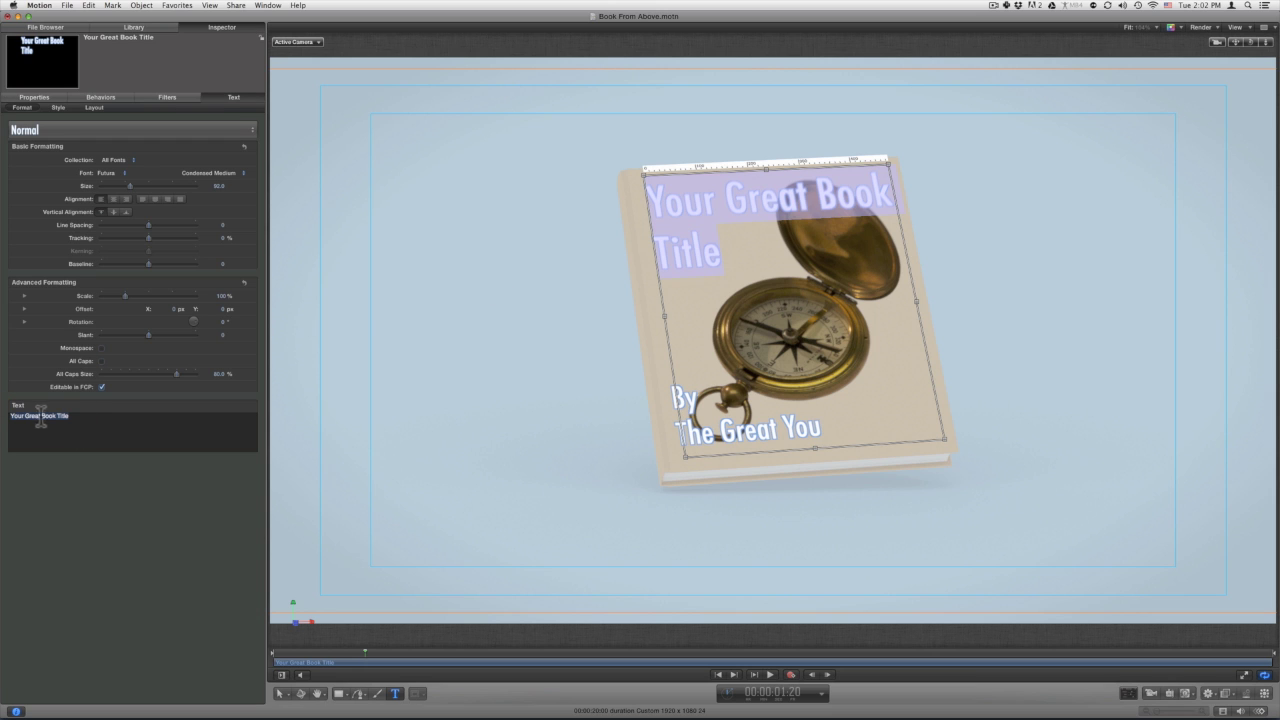
{"action": "double_click", "coordinate": [35, 415]}
{"action": "type", "text": "Amazing"}
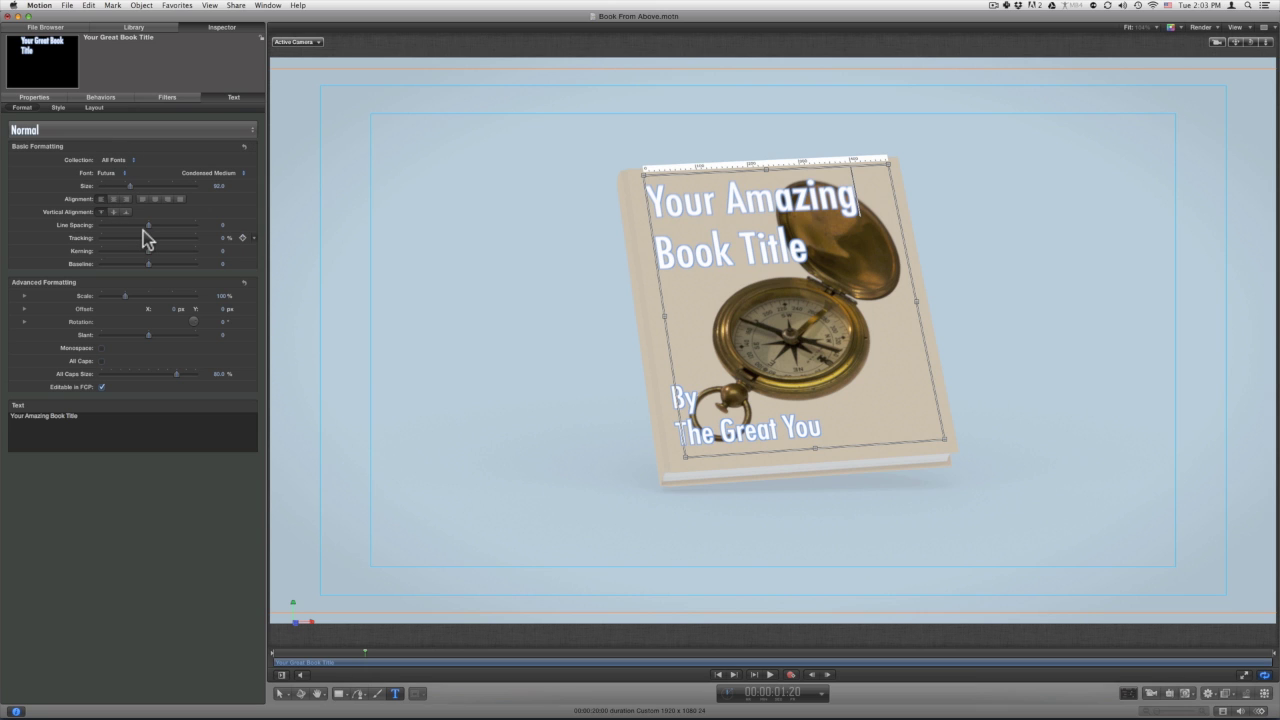
{"action": "left_click", "coordinate": [59, 109]}
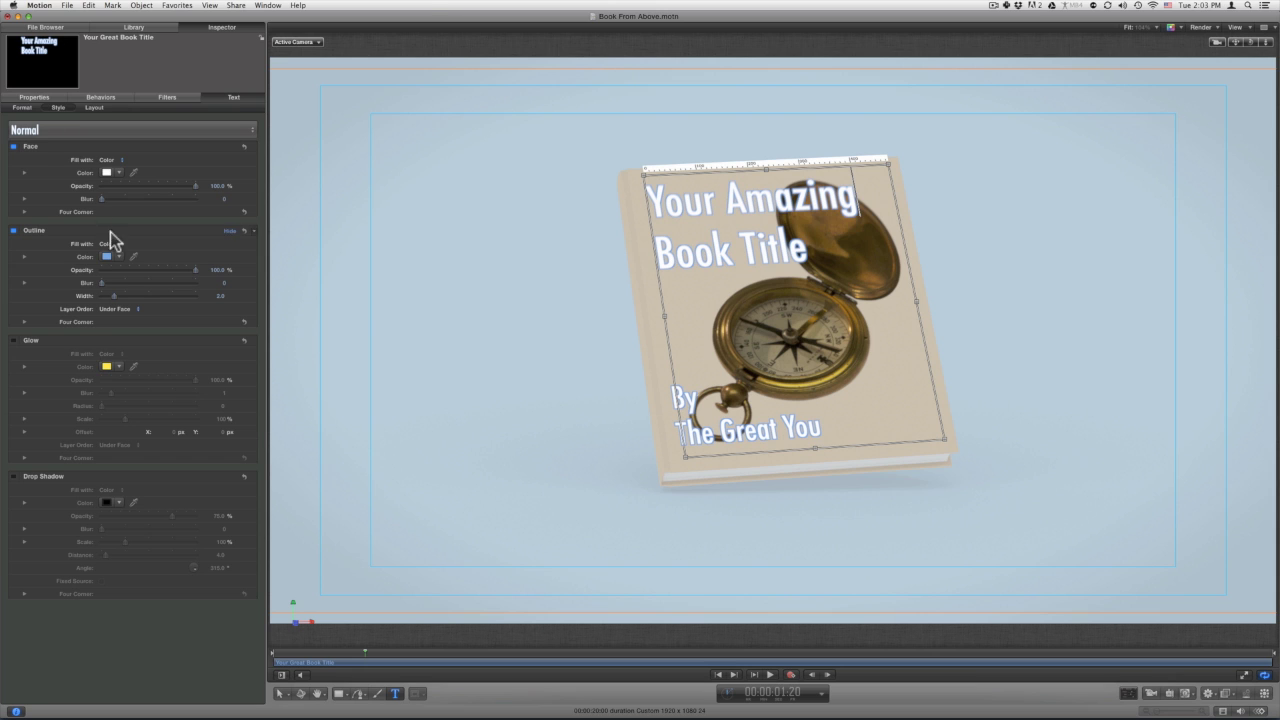
Set the title's outline colour to the cover's tan using the Colors magnifier.
{"action": "left_click", "coordinate": [107, 257]}
{"action": "left_click", "coordinate": [242, 45]}
{"action": "left_click", "coordinate": [693, 294]}
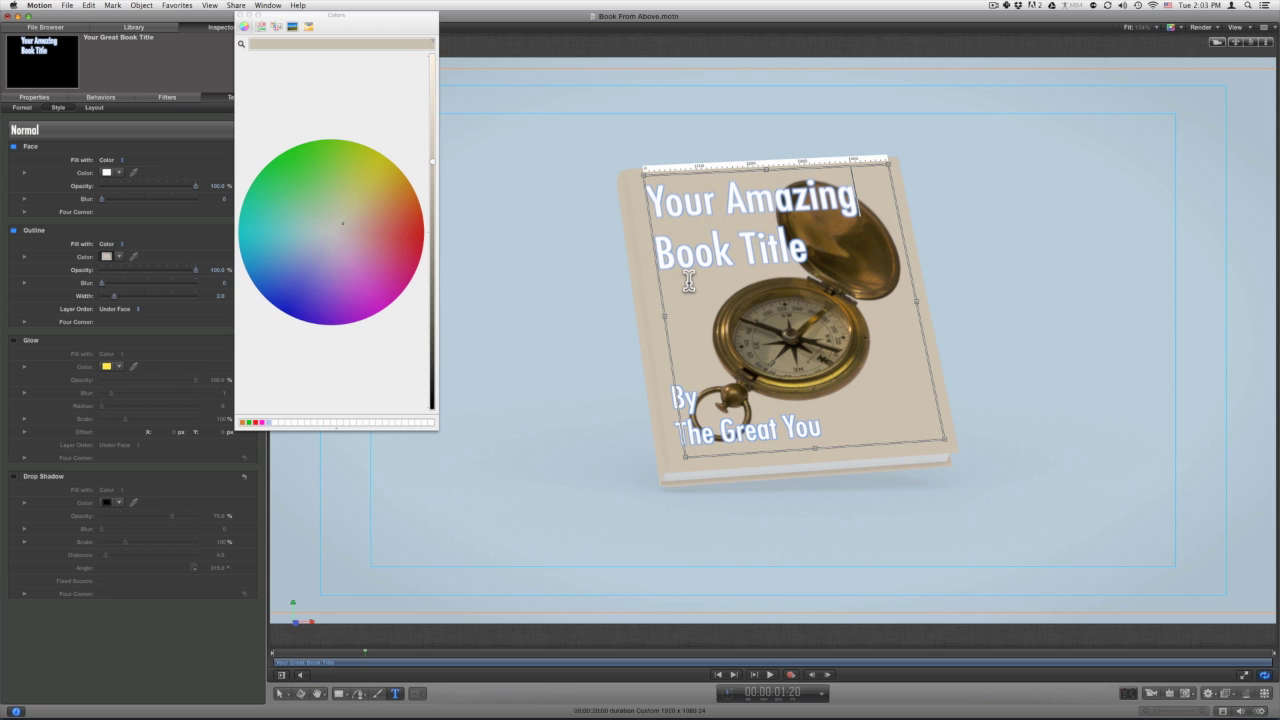
{"action": "left_click", "coordinate": [240, 15]}
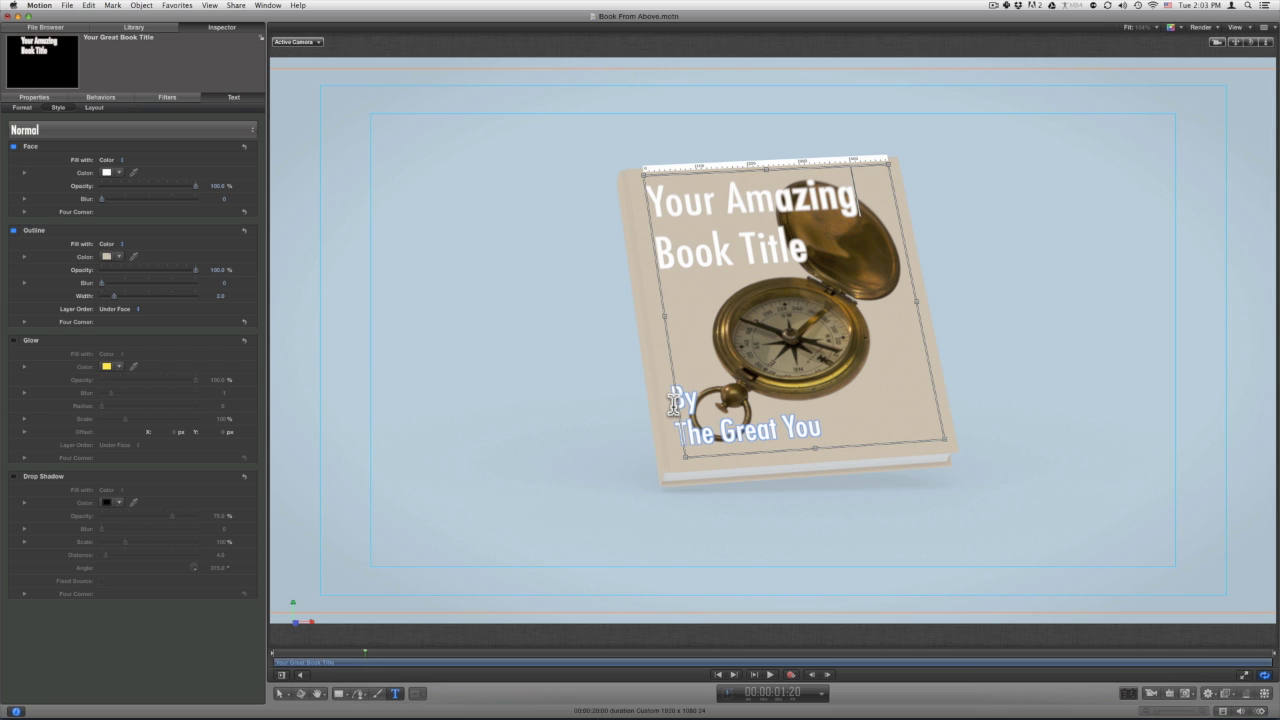
Select all the byline text and give it a tan outline sampled from the cover.
{"action": "left_click", "coordinate": [674, 402]}
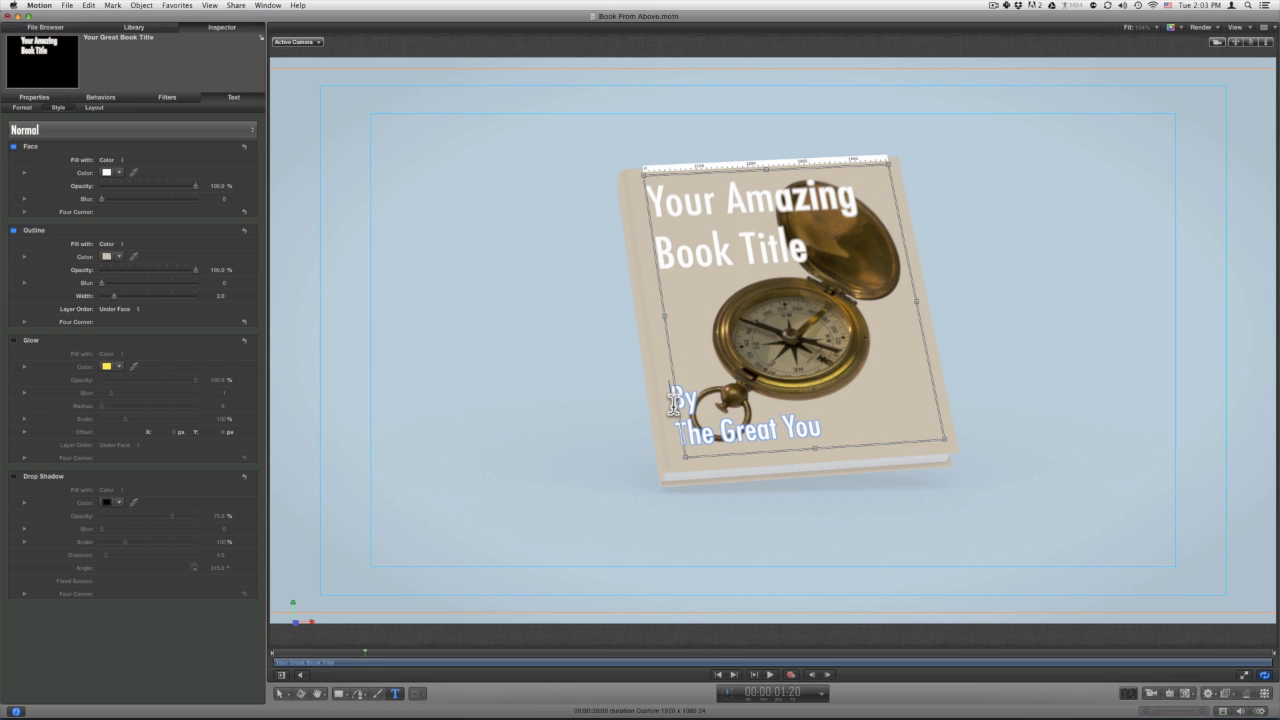
{"action": "double_click", "coordinate": [674, 402]}
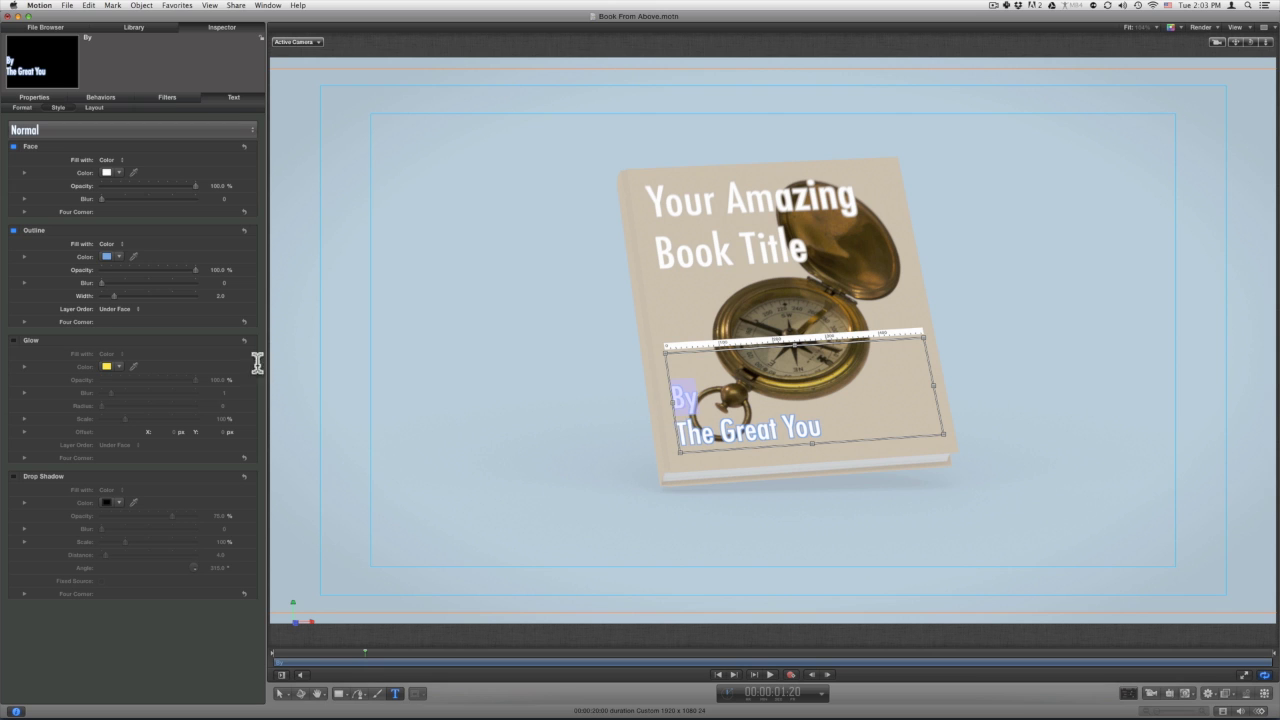
{"action": "left_click", "coordinate": [107, 256]}
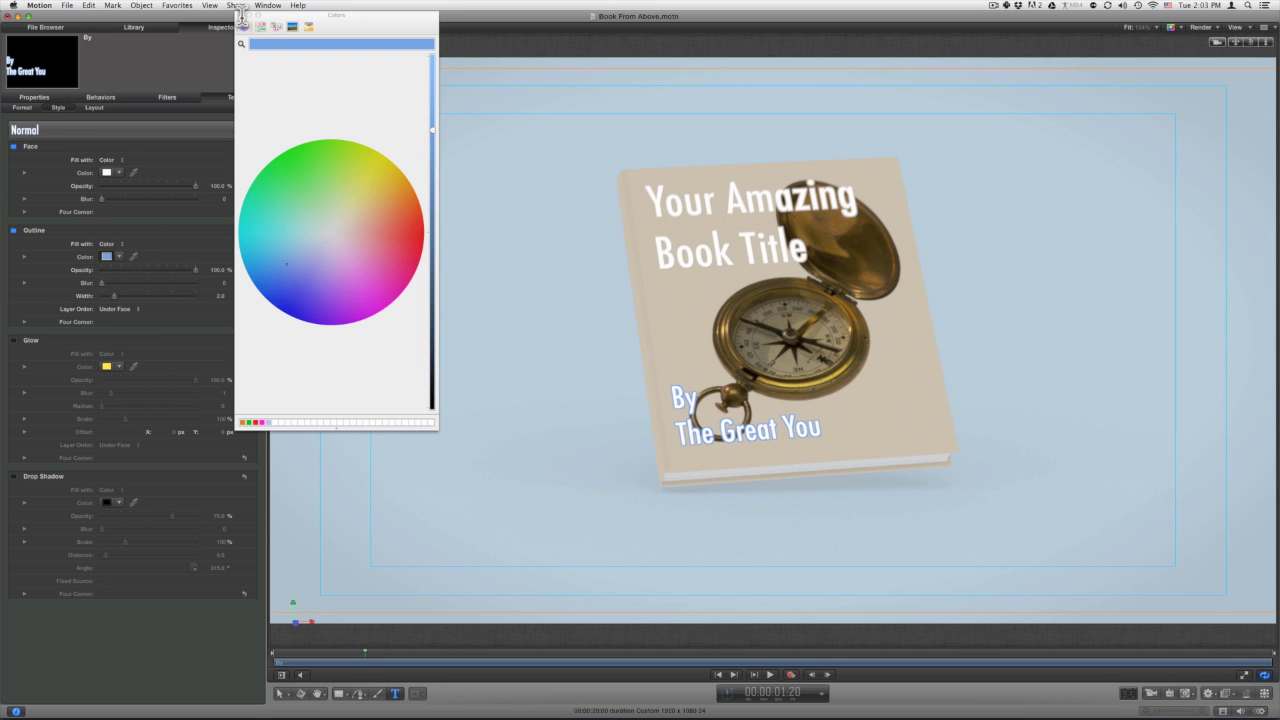
{"action": "left_click_drag", "start_coordinate": [287, 24], "coordinate": [321, 64]}
{"action": "left_click", "coordinate": [706, 428]}
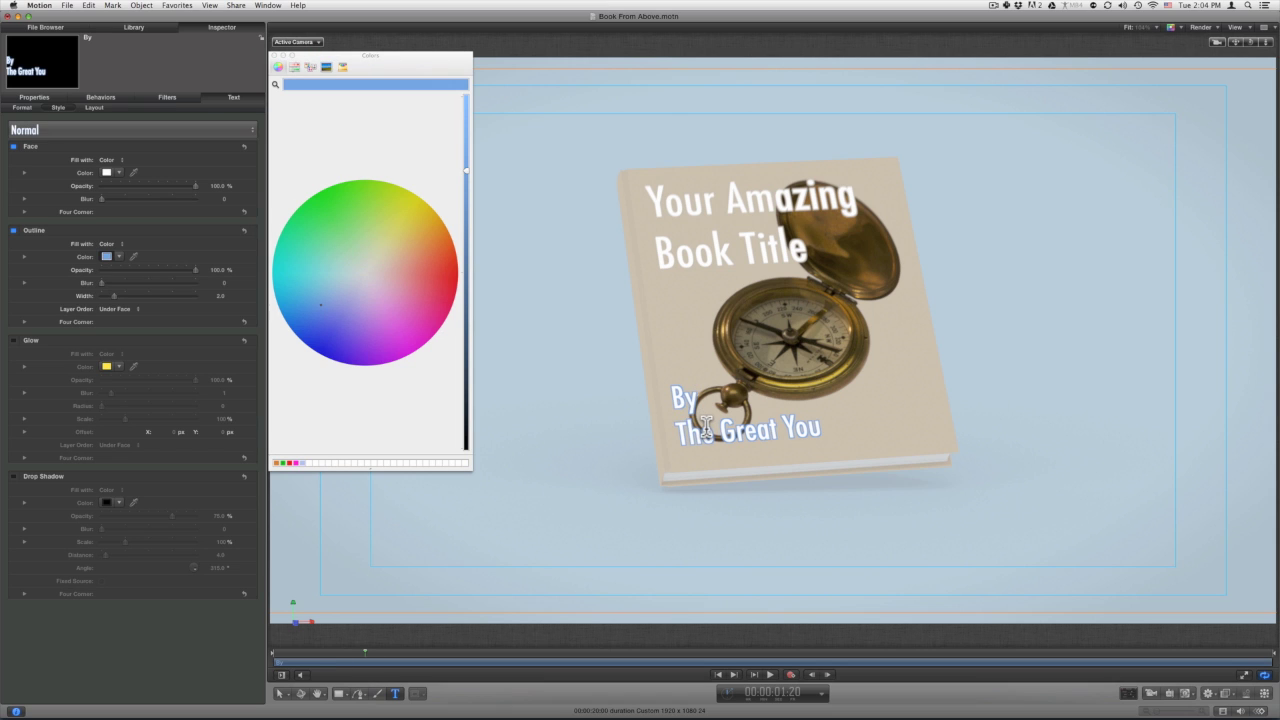
{"action": "double_click", "coordinate": [706, 428]}
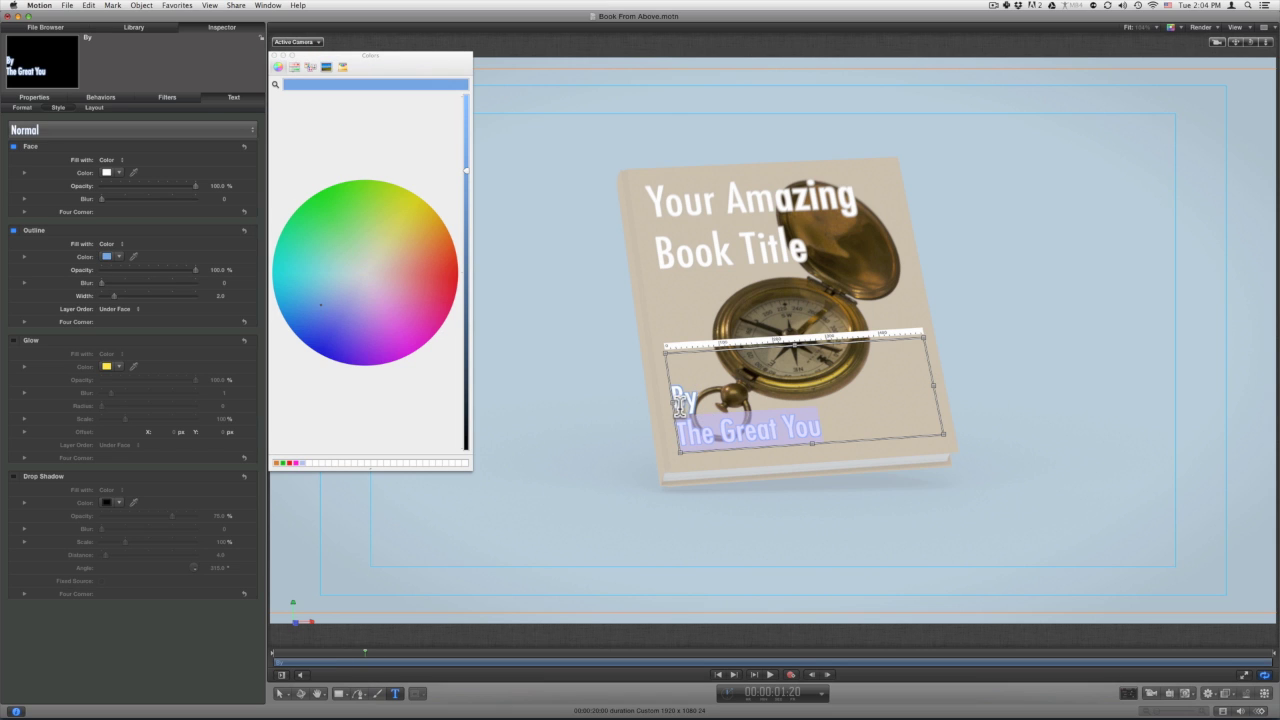
{"action": "left_click", "coordinate": [826, 432]}
{"action": "left_click_drag", "start_coordinate": [826, 432], "coordinate": [670, 395]}
{"action": "left_click", "coordinate": [276, 86]}
{"action": "left_click", "coordinate": [754, 398]}
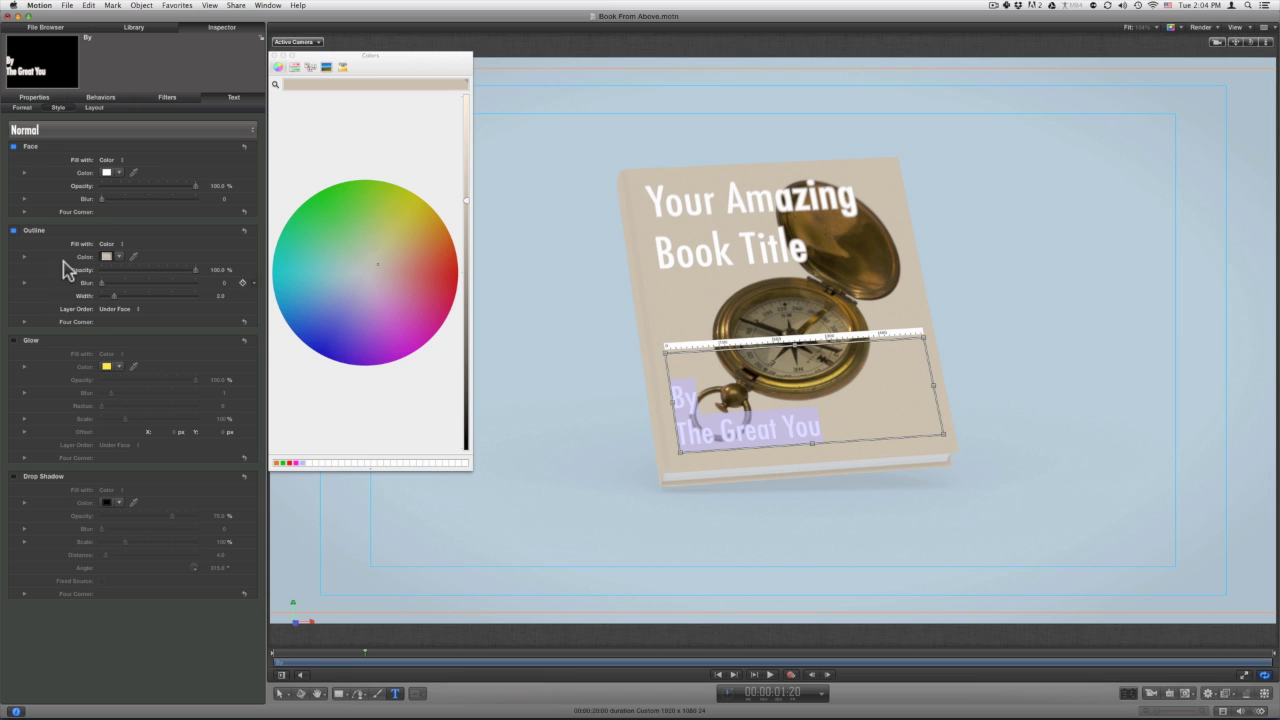
{"action": "left_click", "coordinate": [276, 55]}
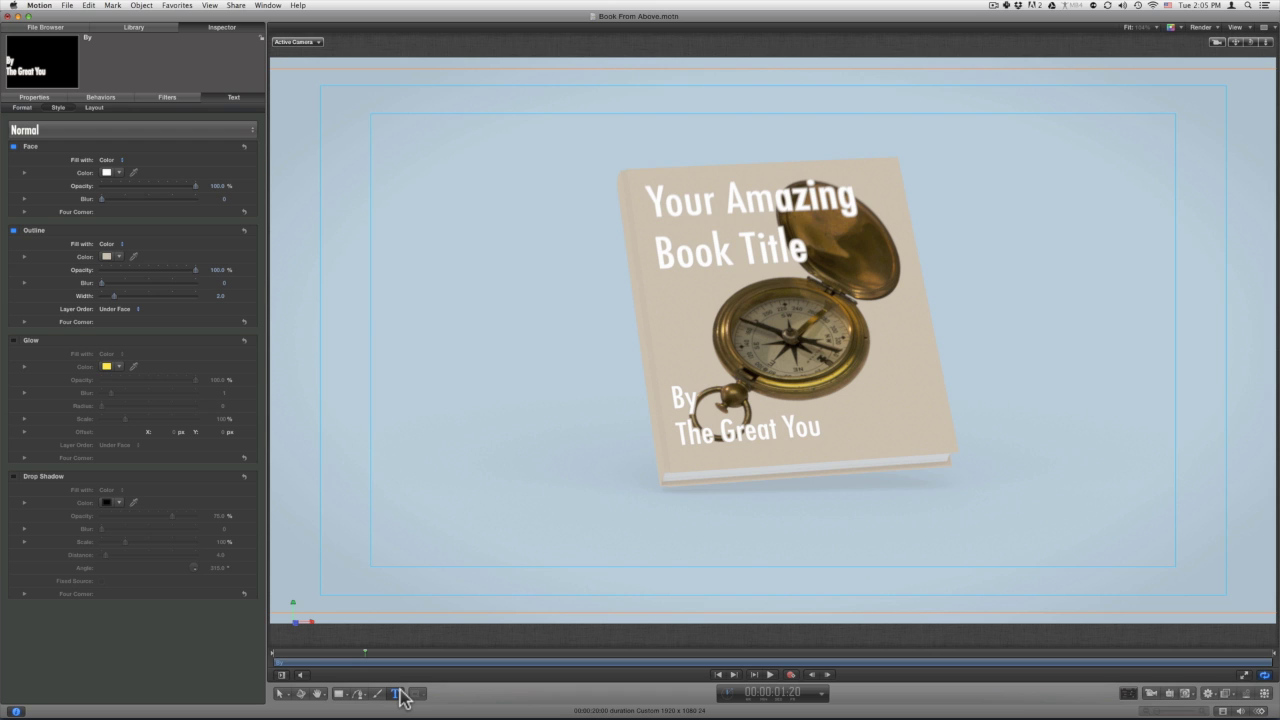
{"action": "left_click", "coordinate": [234, 5]}
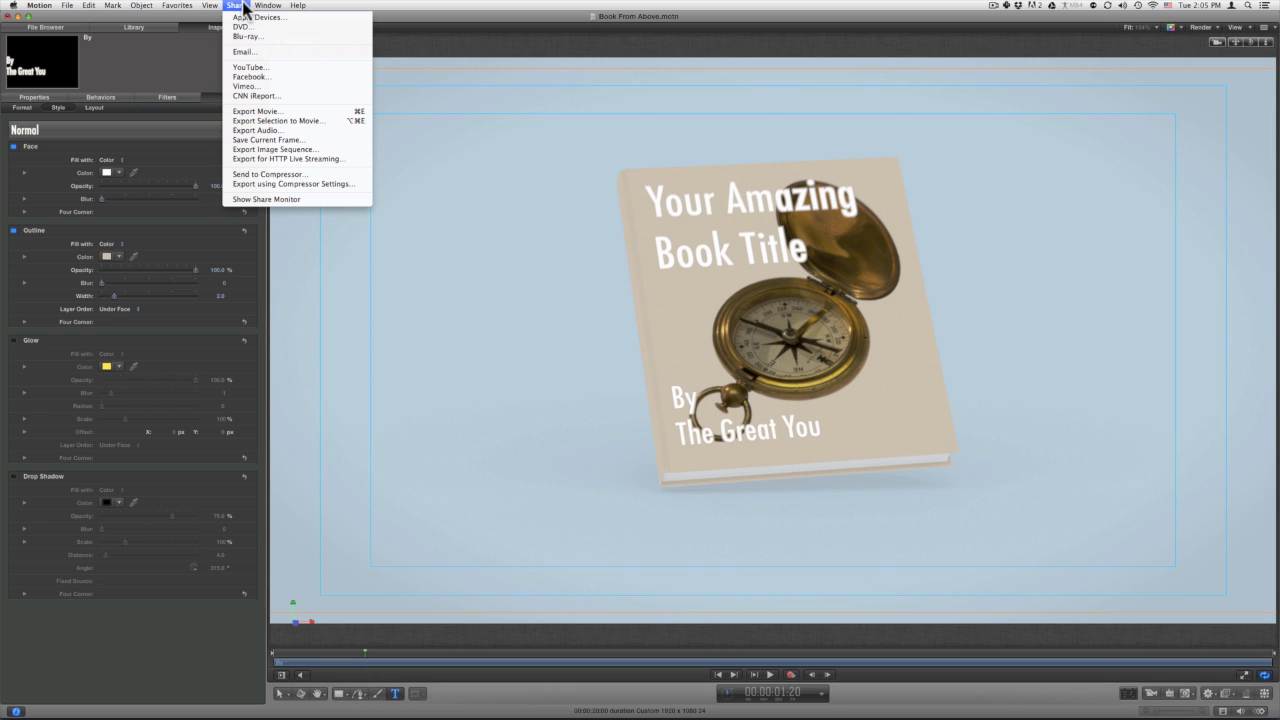